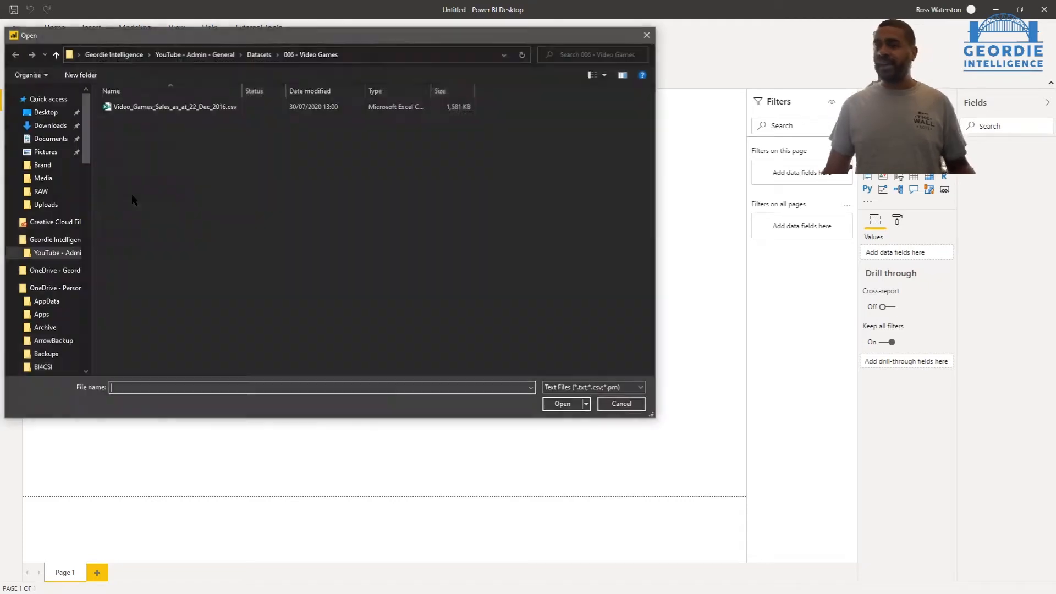
- Import Video_Games_Sales_as_at_22_Dec_2016.csv and open its data for transformation in Power Query Editor
left_click(172, 110)
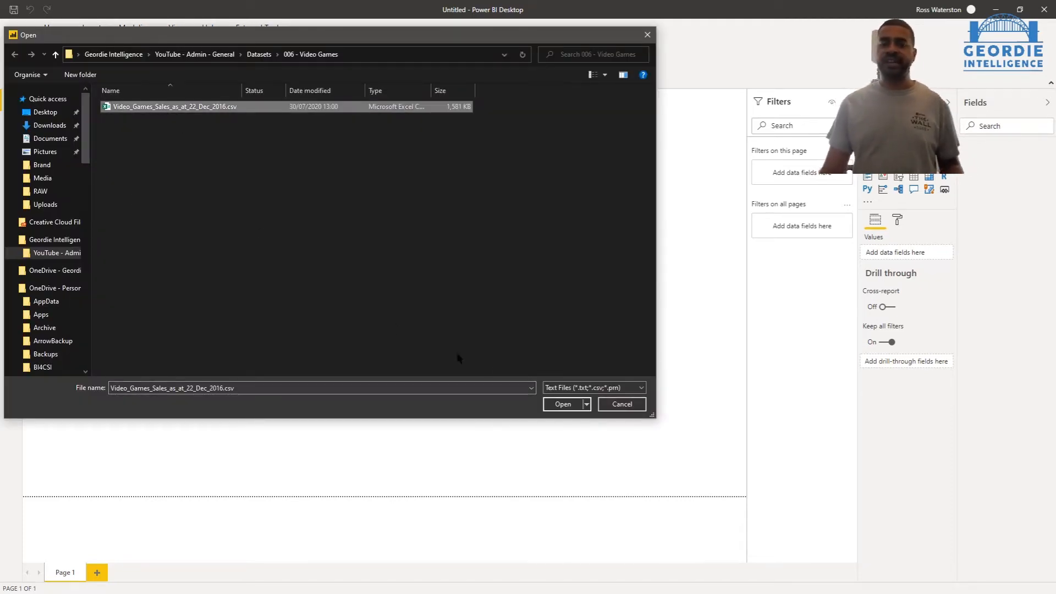
left_click(550, 405)
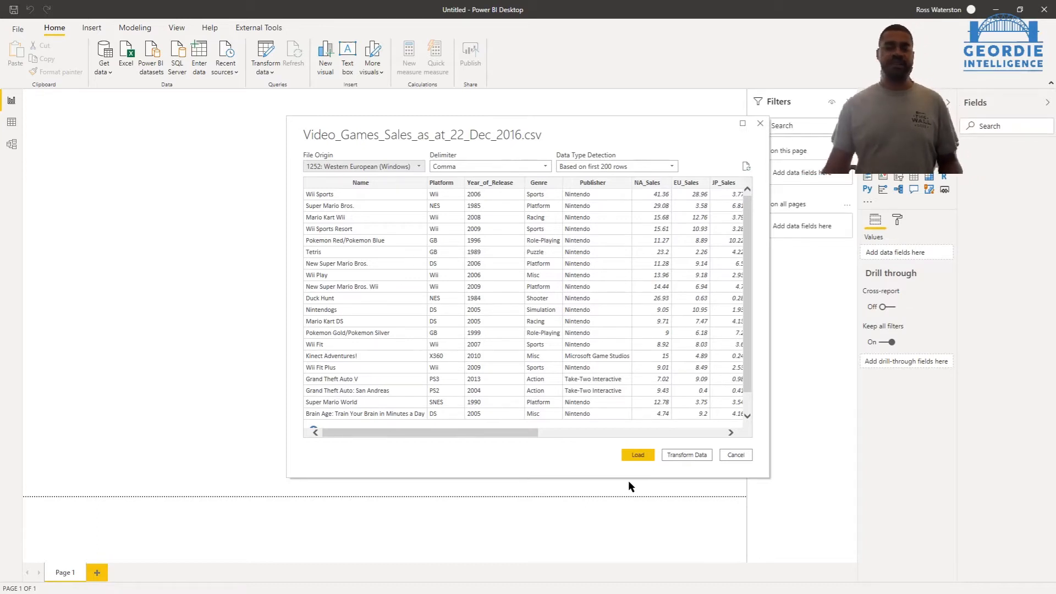
left_click(688, 455)
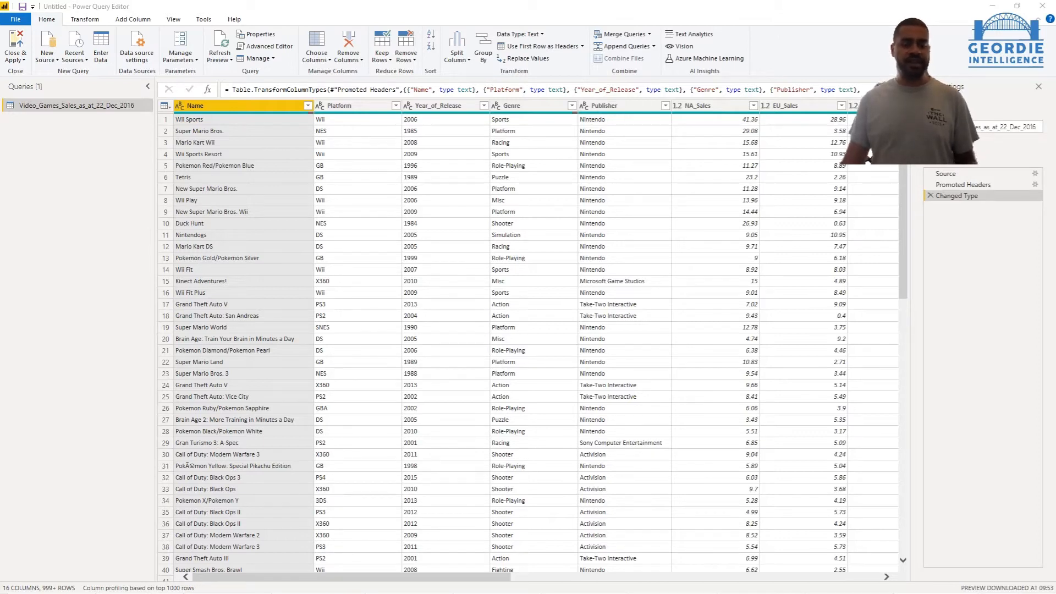
- Add an index column starting from 1 to the video games sales query
left_click(140, 21)
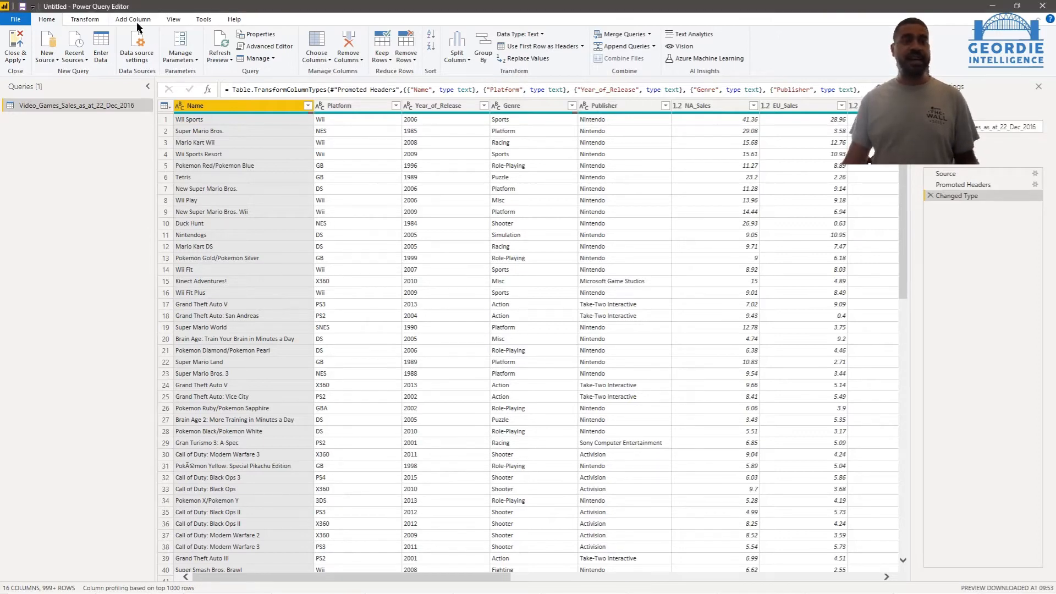
left_click(137, 20)
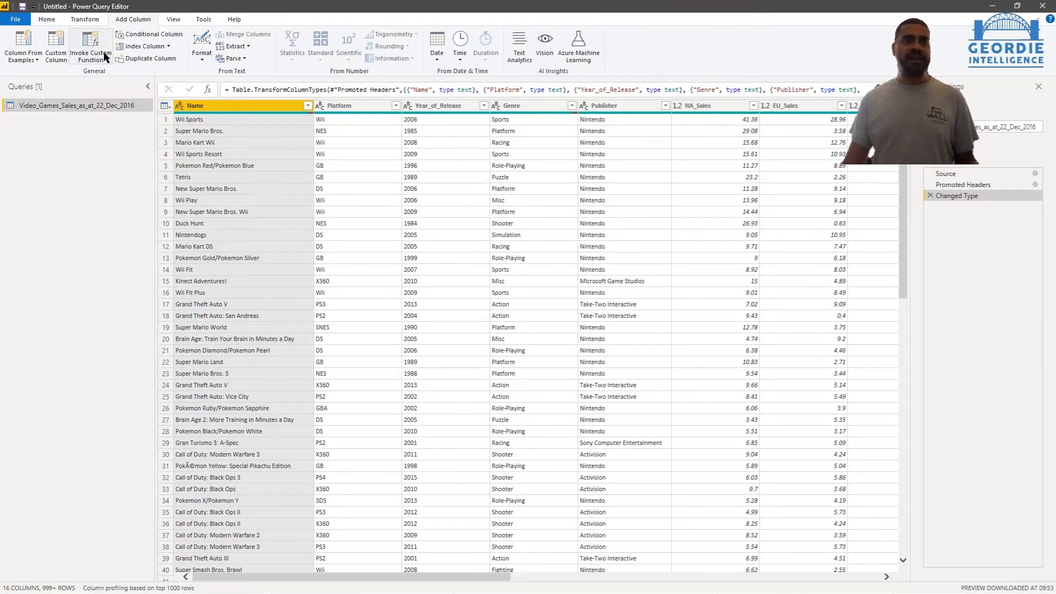
left_click(169, 47)
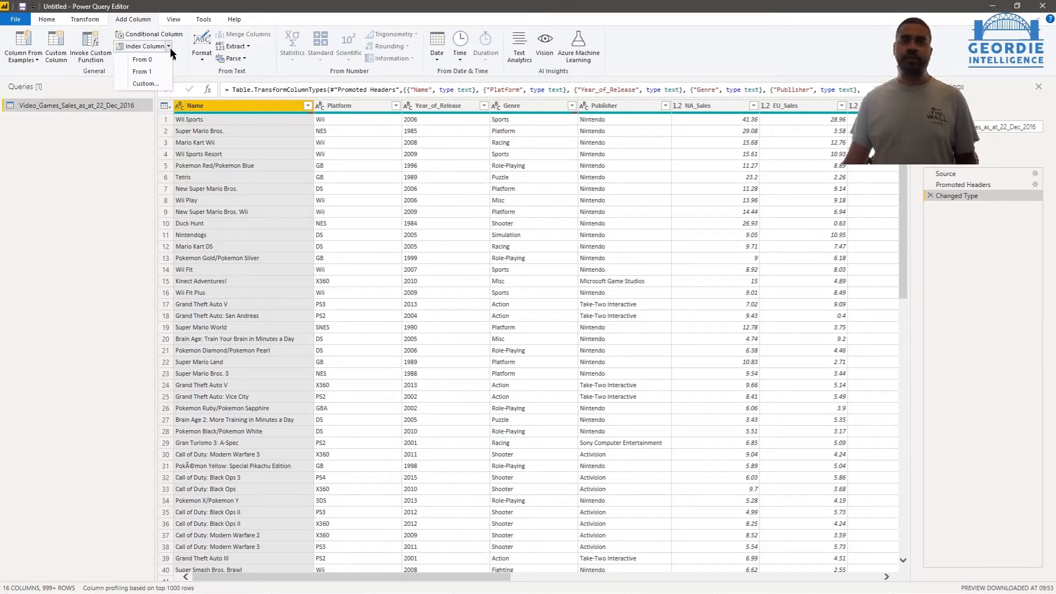
left_click(146, 72)
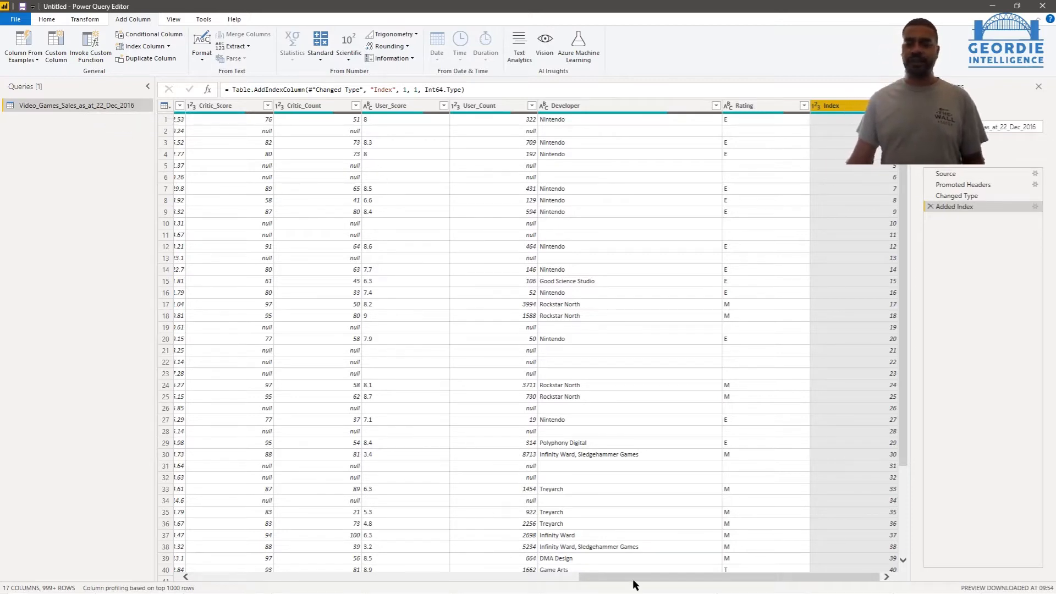
- Duplicate the Video_Games_Sales_as_at_22_Dec_2016 query
left_click_drag(635, 574, 403, 562)
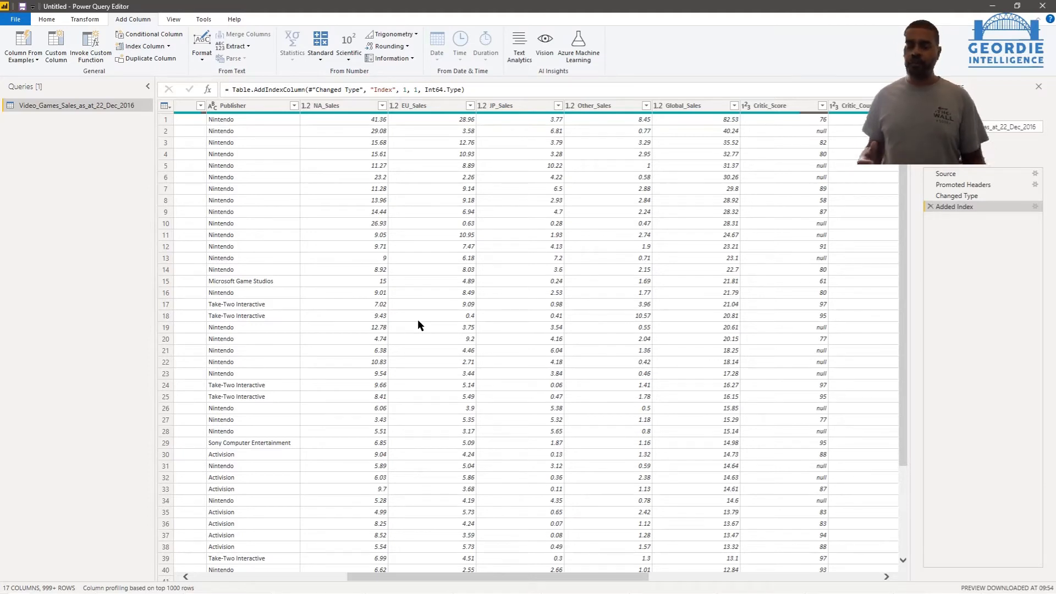
right_click(81, 109)
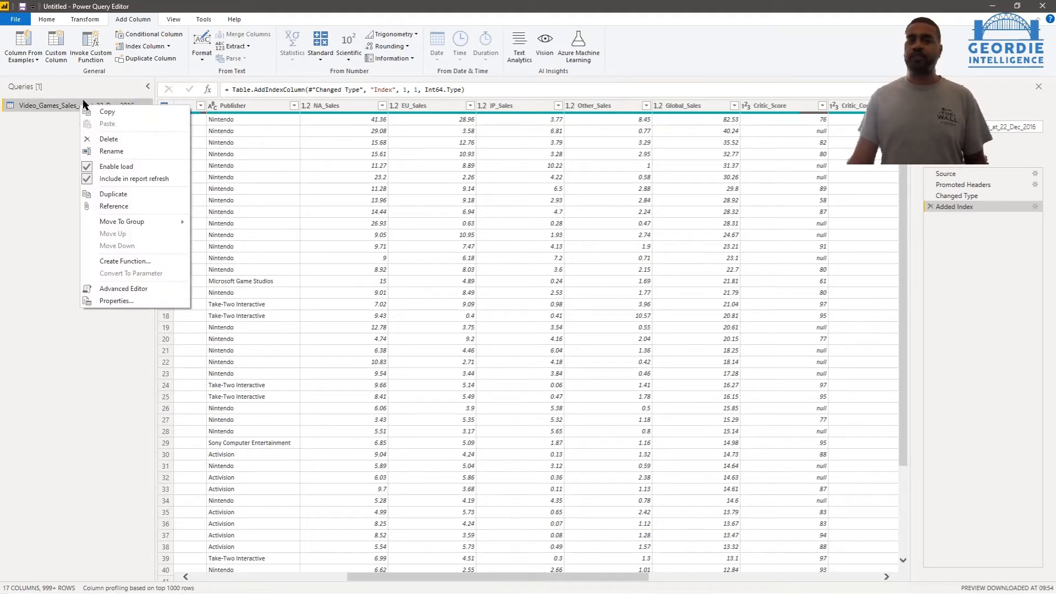
left_click(132, 196)
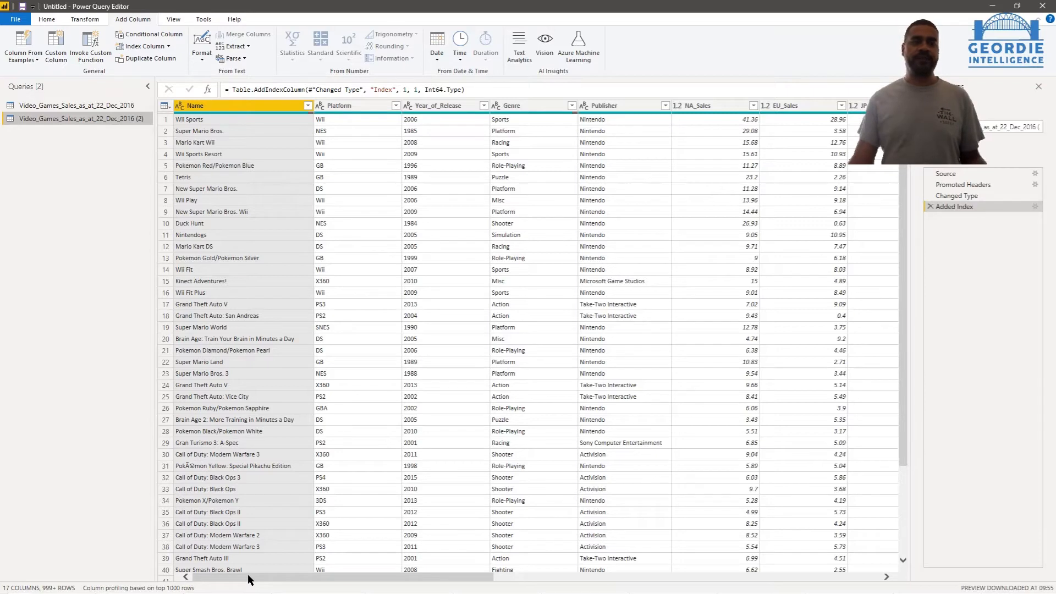
- In the duplicated query, remove all columns except NA_Sales, EU_Sales, JP_Sales, Other_Sales, Global_Sales and Index
left_click_drag(248, 575, 377, 572)
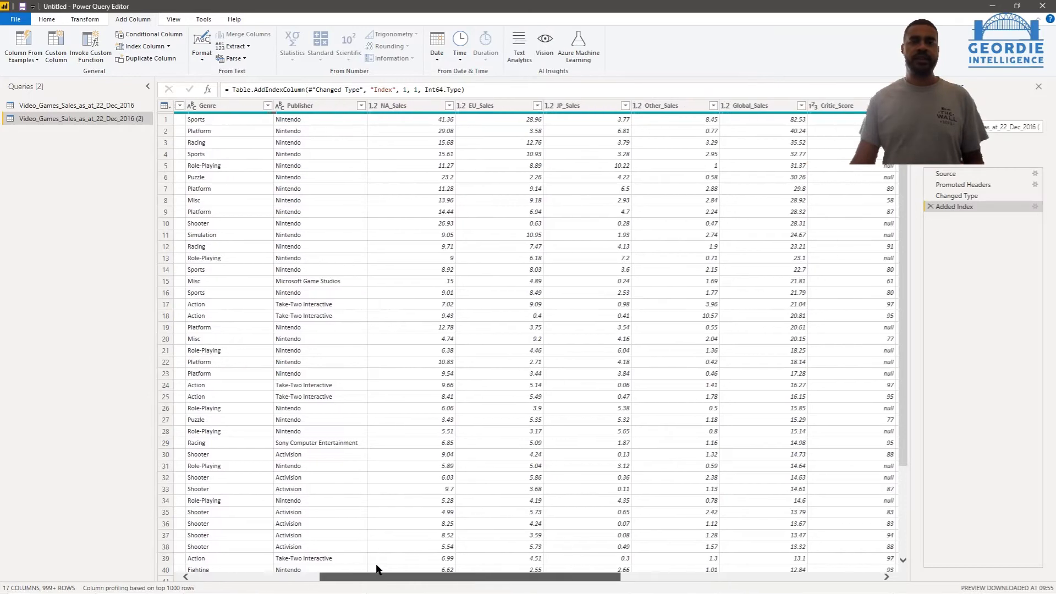
left_click(385, 105)
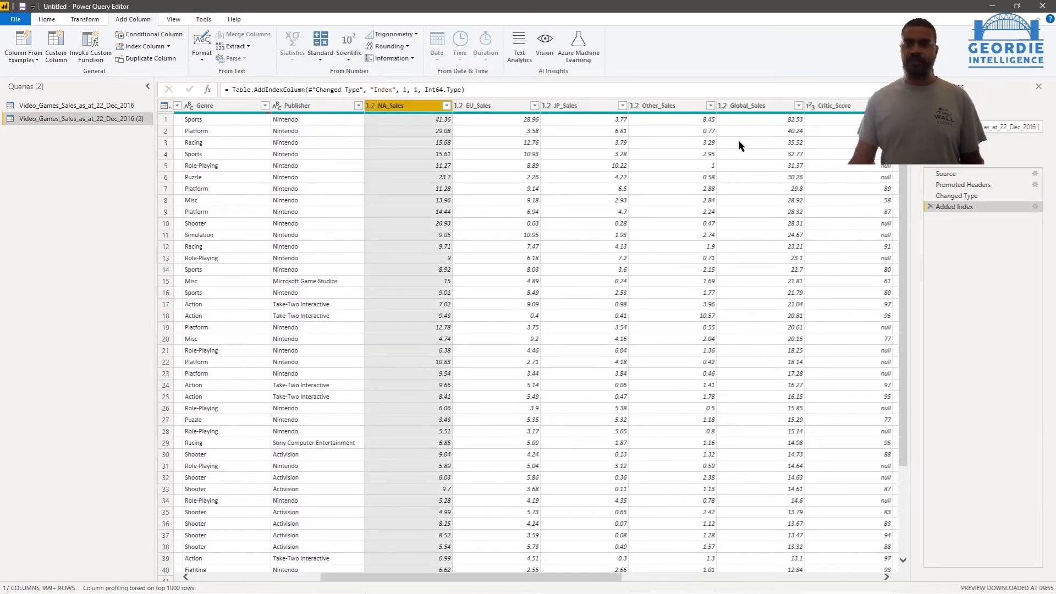
left_click(765, 106, "shift")
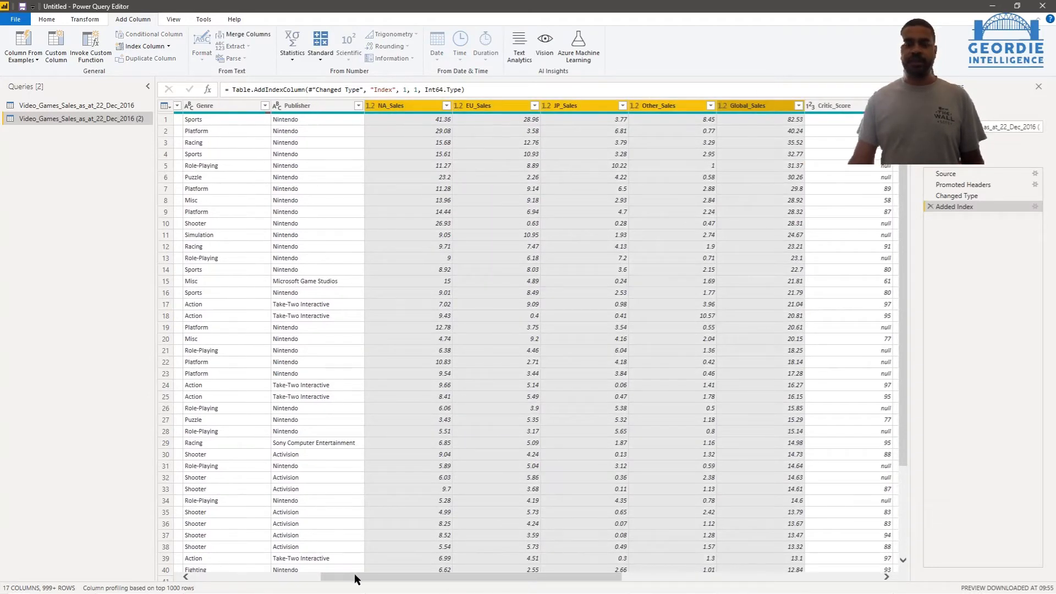
left_click_drag(361, 578, 651, 575)
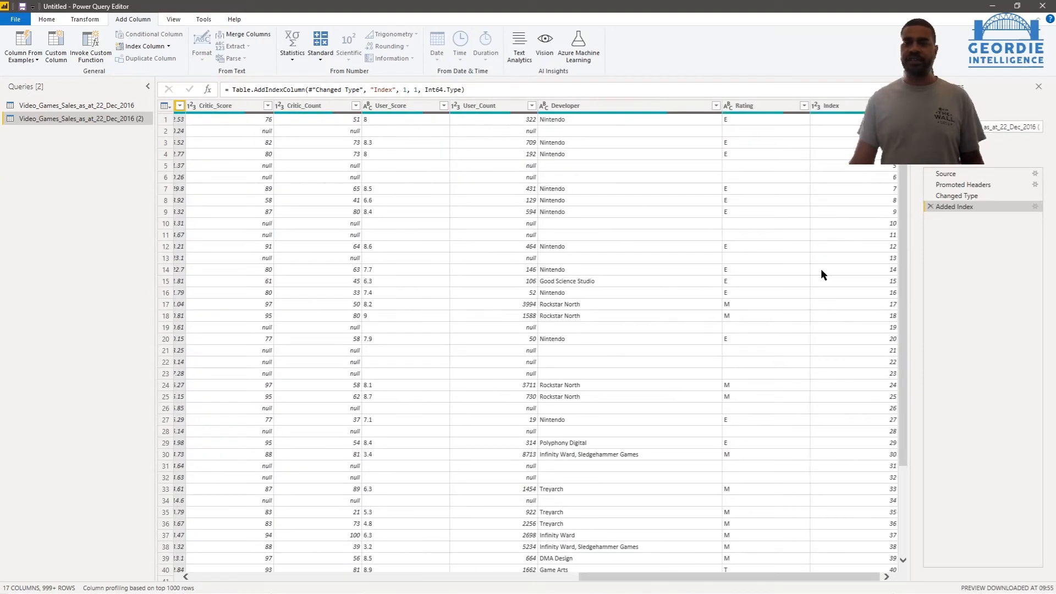
left_click(831, 107)
right_click(834, 109)
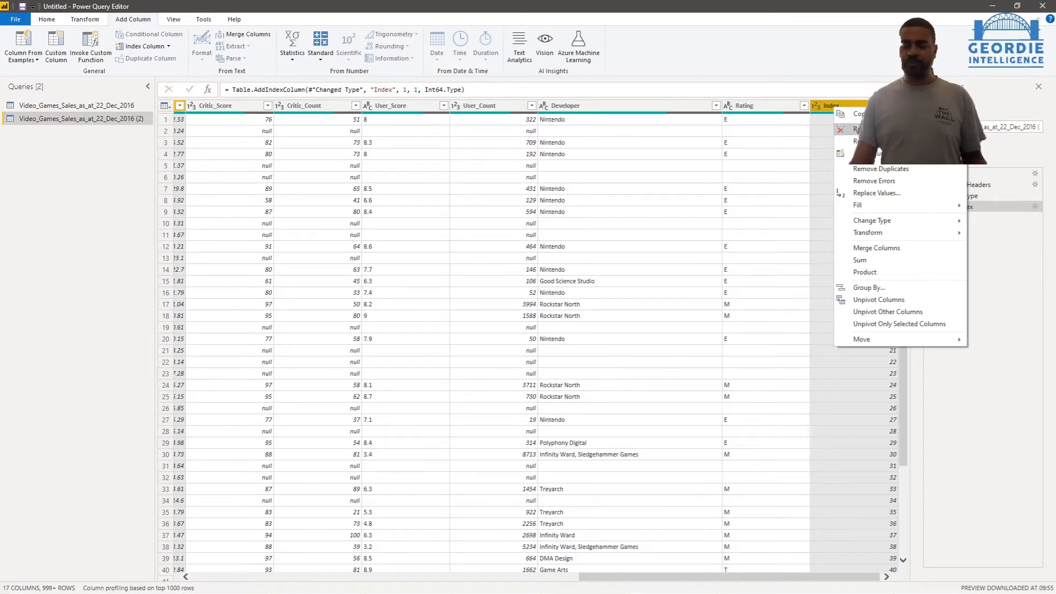
left_click(870, 141)
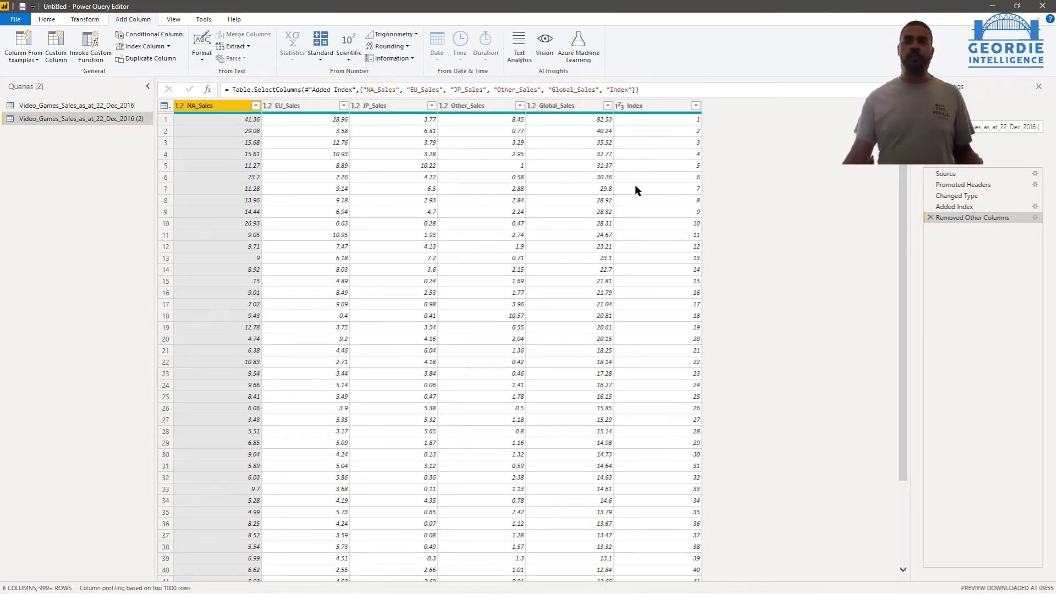
- Unpivot all columns other than Index in the duplicated query
left_click(663, 106)
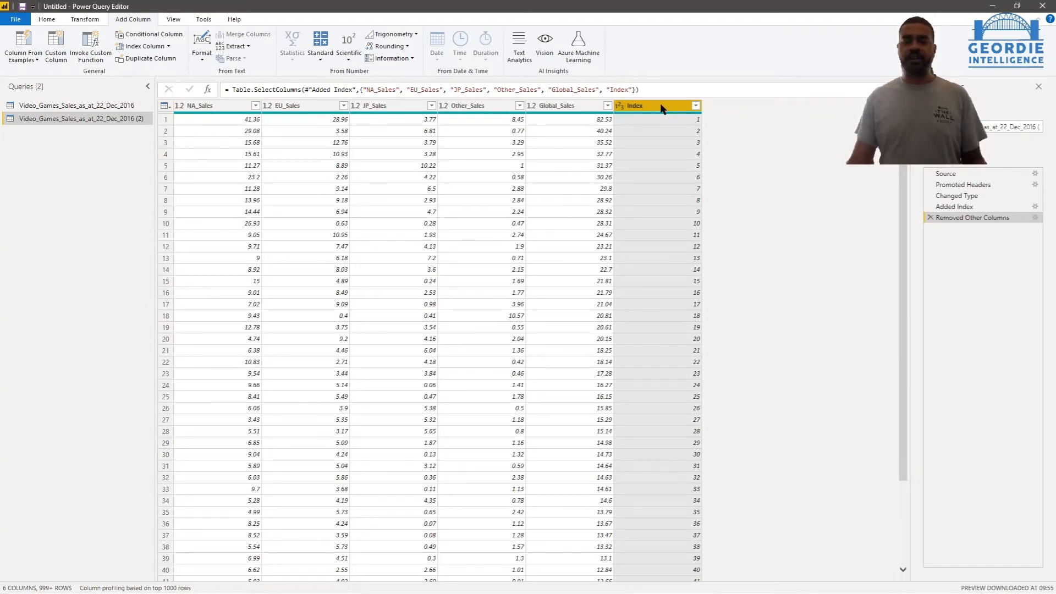
right_click(663, 108)
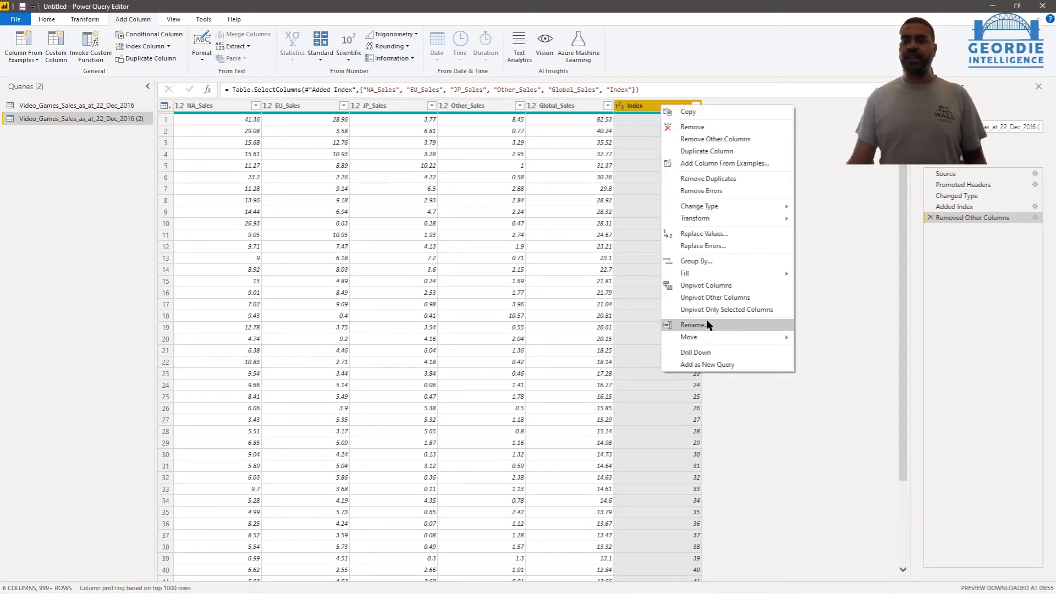
left_click(717, 302)
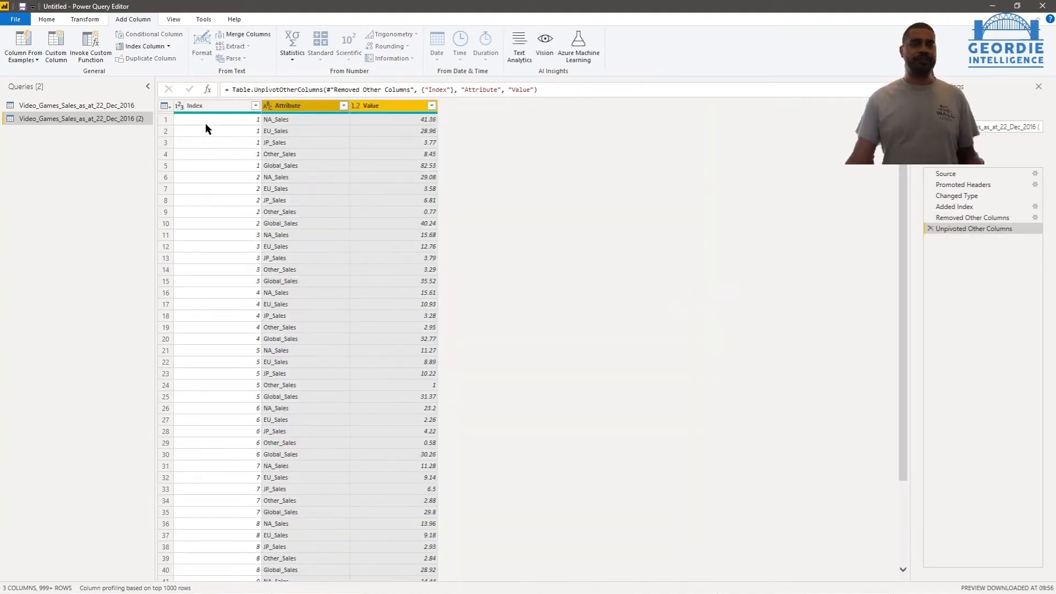
- Rename the Attribute column to Location and the Value column to Sales (M)
double_click(290, 108)
type("Location")
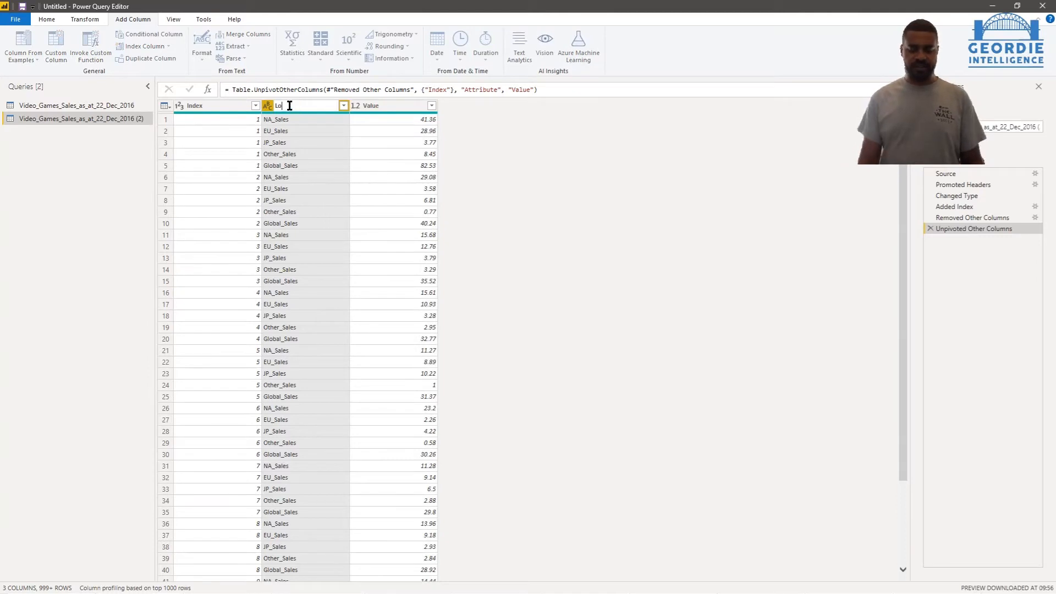
key("Return")
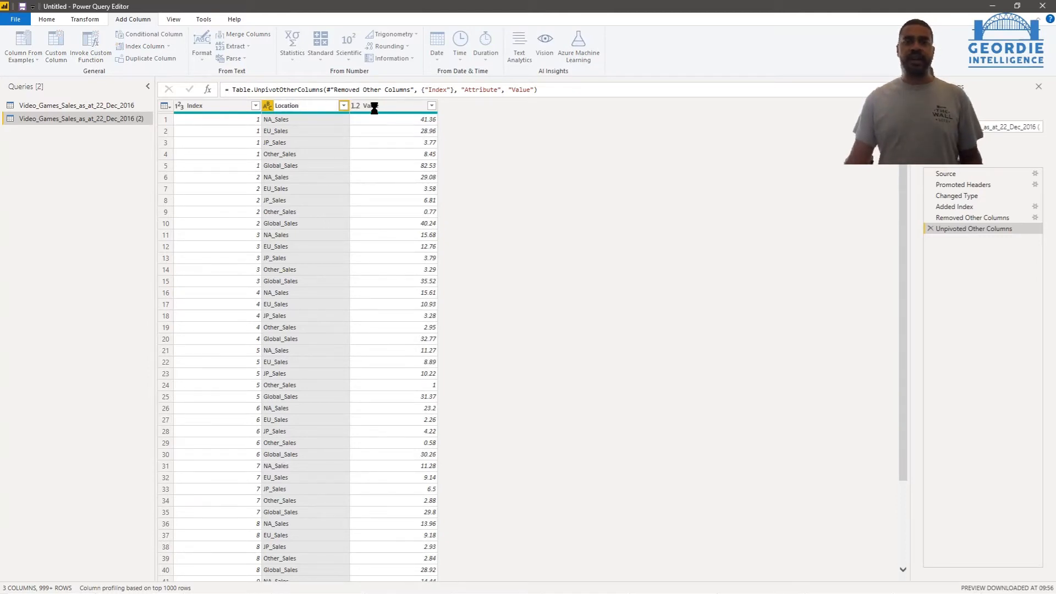
double_click(374, 106)
type("Sales")
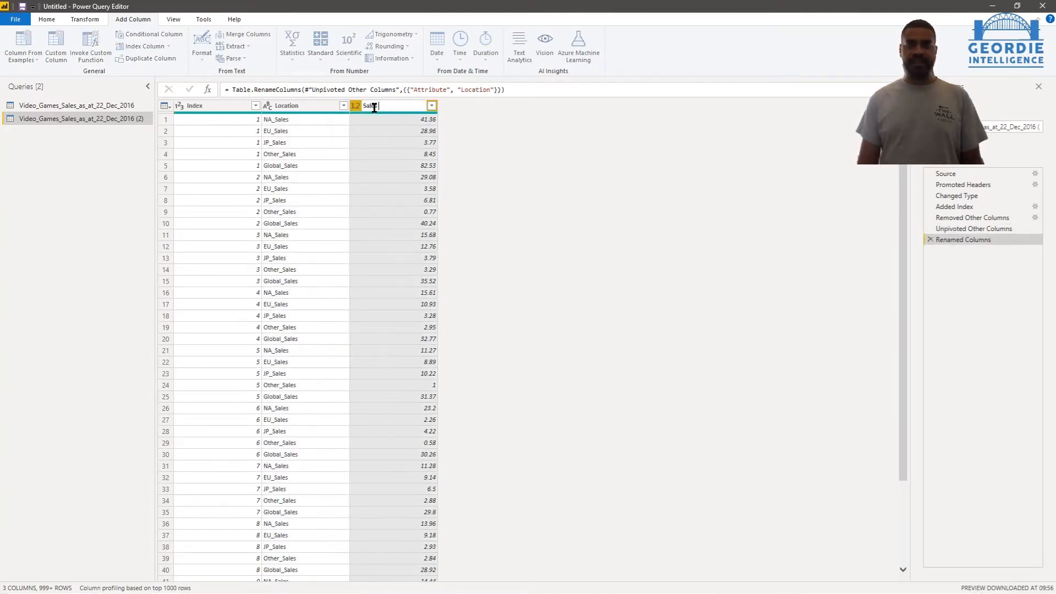
type(" (M")
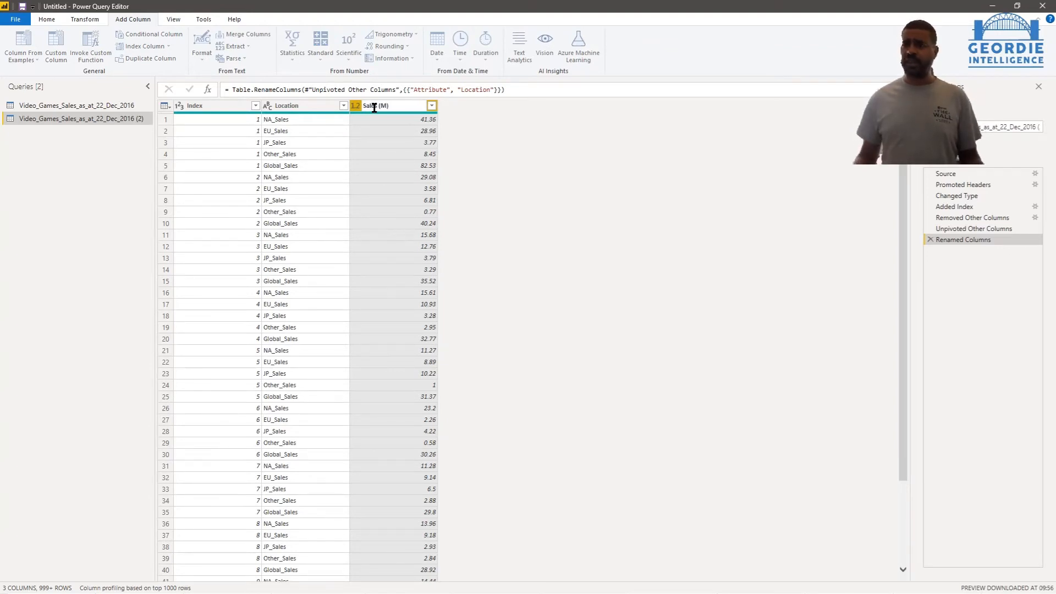
left_click(559, 164)
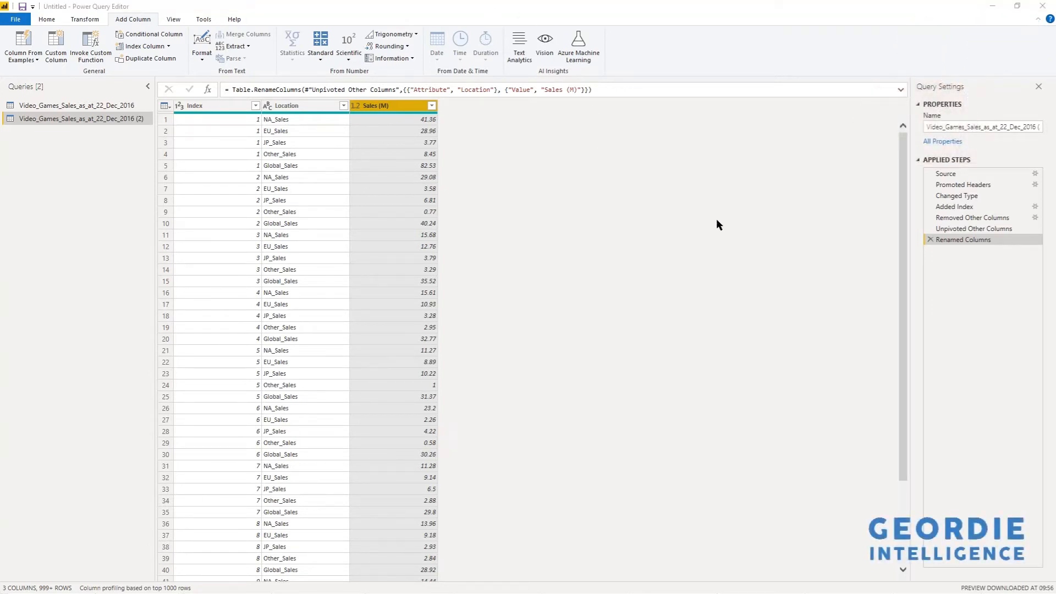
- Rename the duplicated, unpivoted query as Sales
left_click(992, 127)
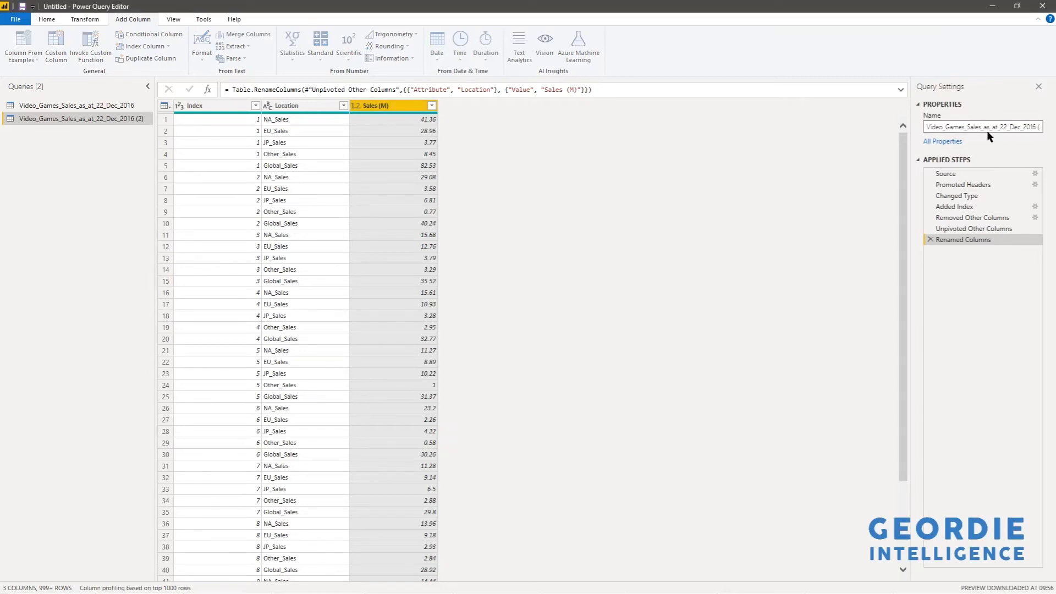
key("ctrl+a")
type("Sales")
key("Return")
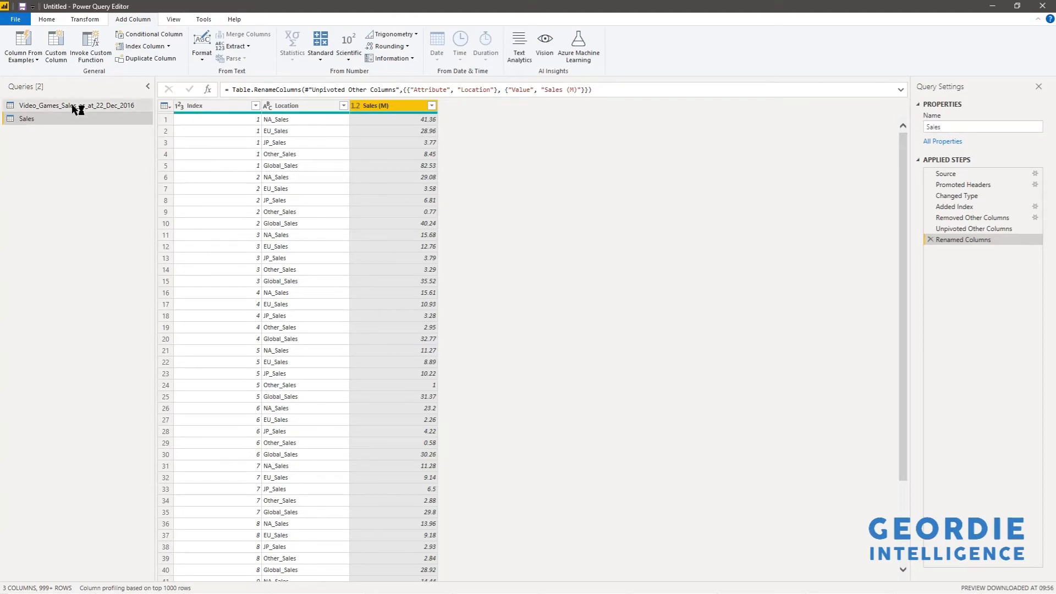
- Rename the original Video_Games_Sales_as_at_22_Dec_2016 query as Video Games
left_click(72, 105)
left_click(986, 129)
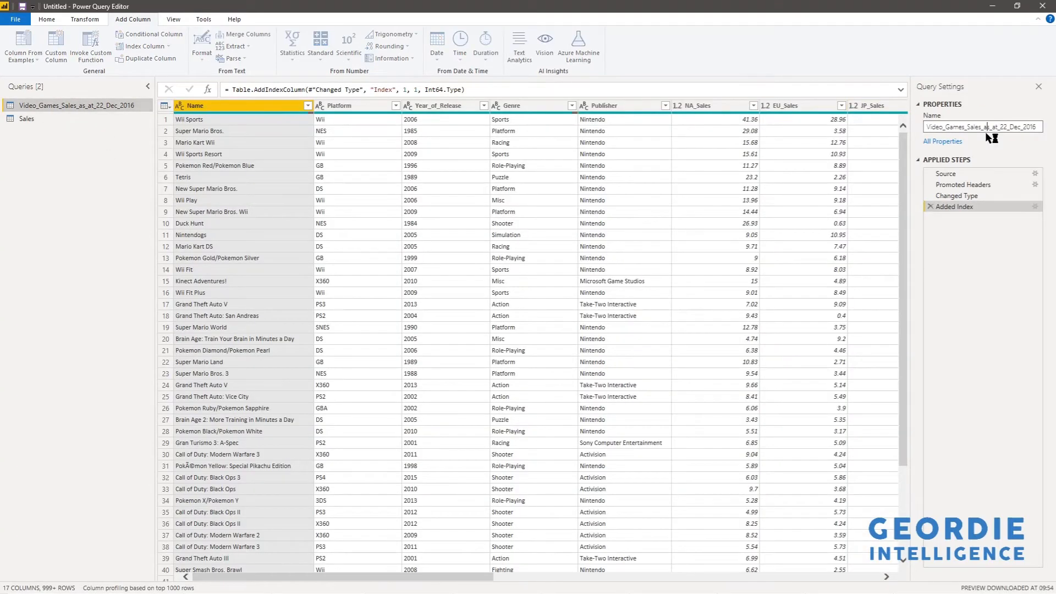
type("Video Games")
left_click(969, 304)
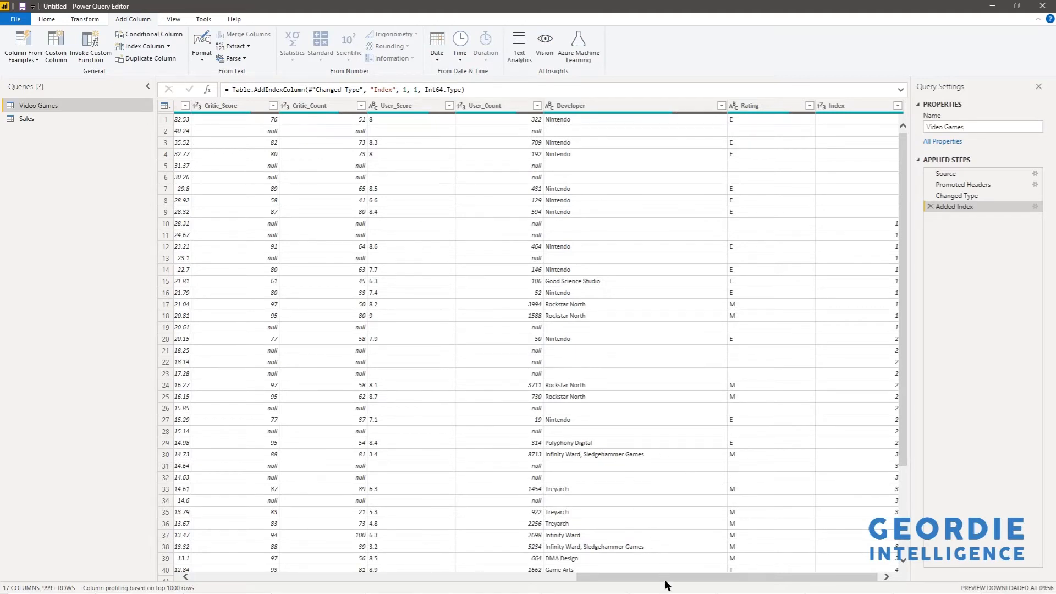
- Create a new query from the Platform column of the Video Games query
left_click_drag(668, 573, 270, 587)
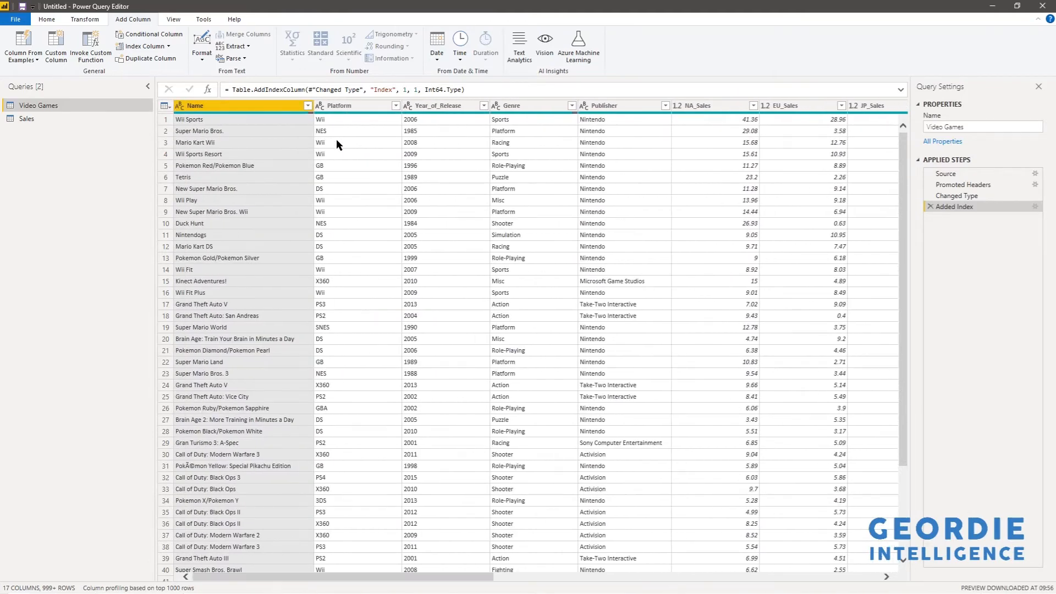
left_click(357, 110)
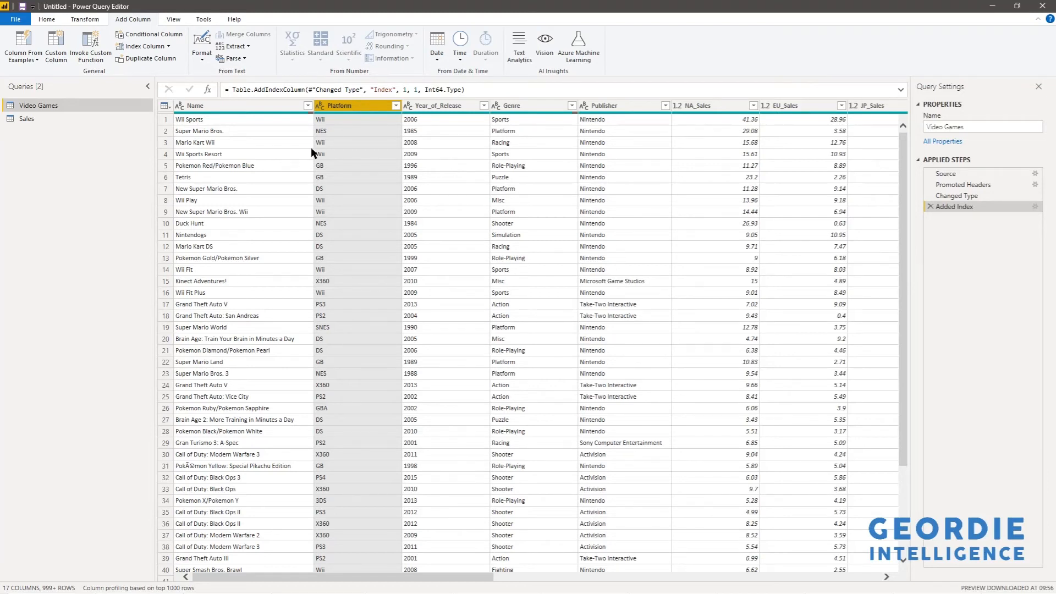
right_click(349, 105)
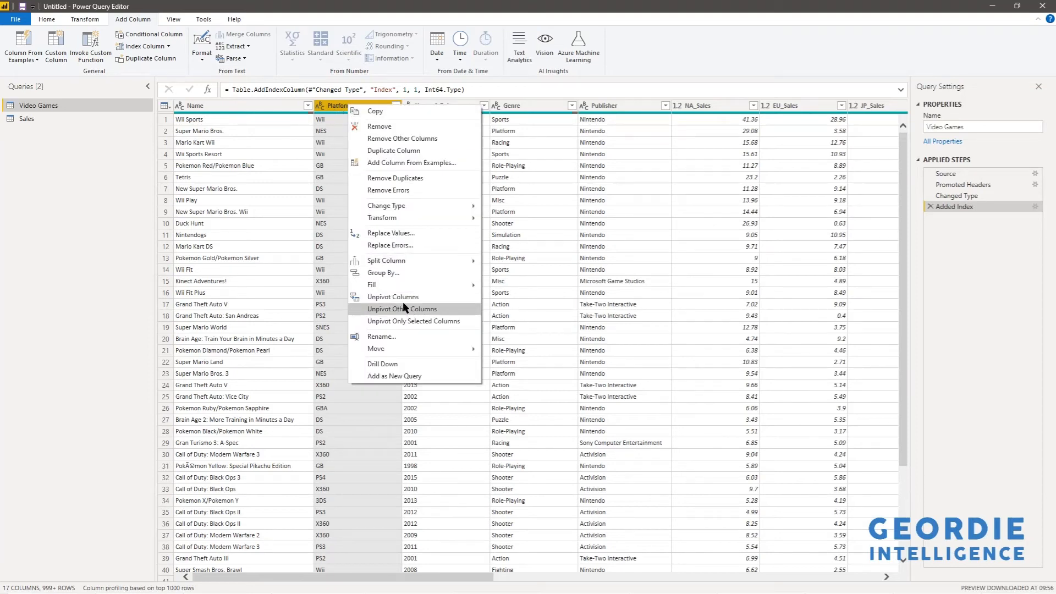
left_click(413, 376)
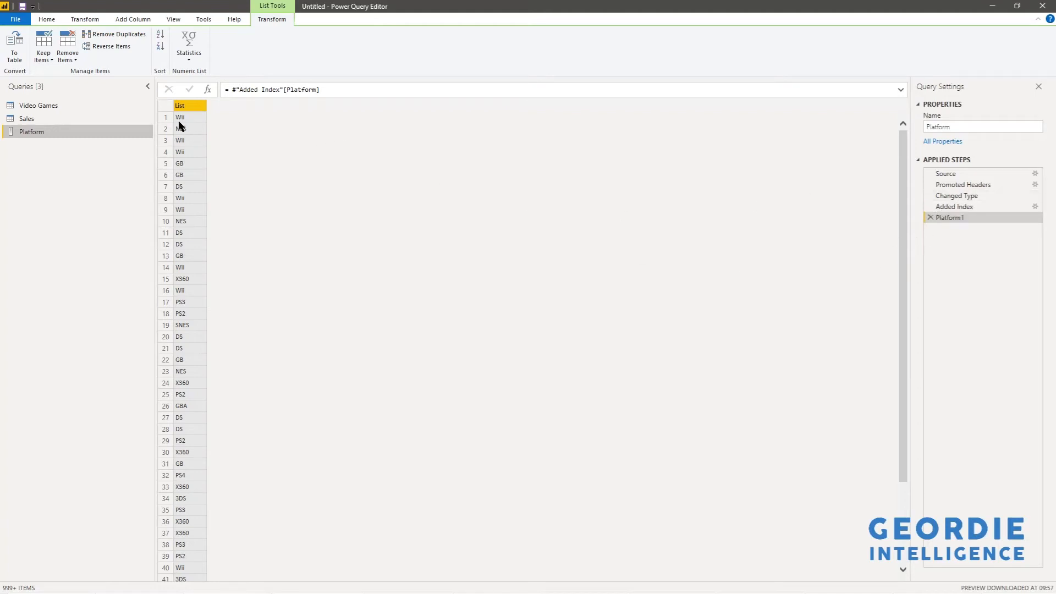
- Remove the duplicates from the Platform list and convert it to a table with no delimiter, showing extra columns as errors
right_click(192, 108)
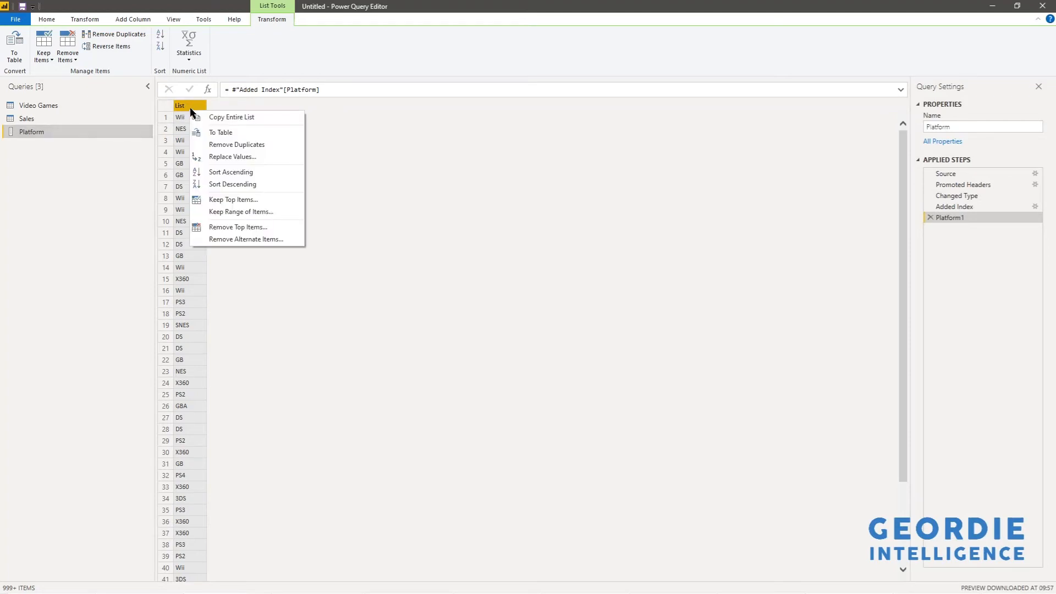
left_click(234, 145)
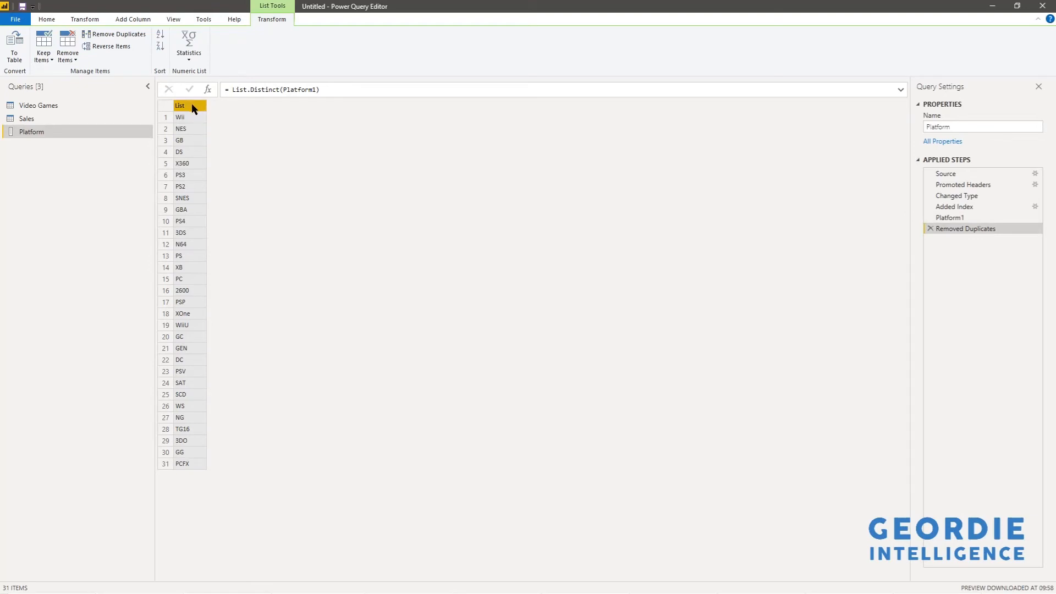
left_click(14, 49)
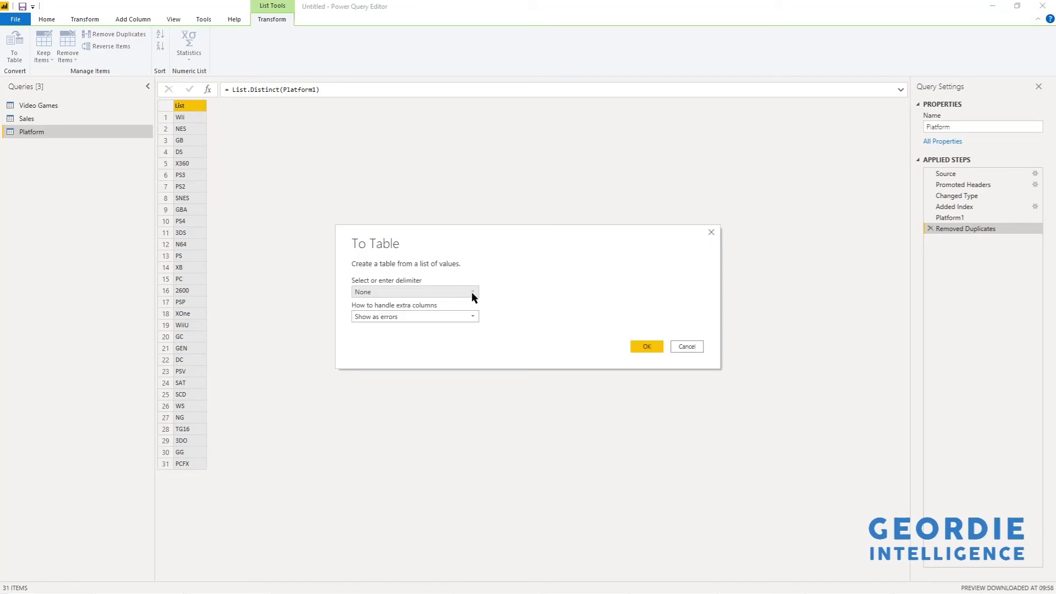
left_click(647, 346)
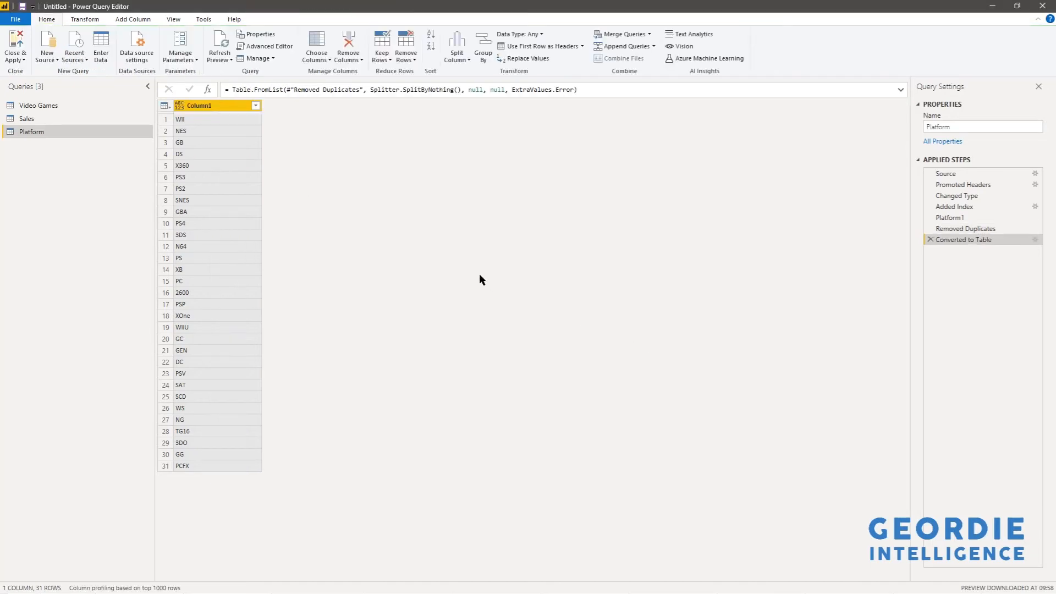
- Rename the converted table's only column to Platform
double_click(198, 106)
type("Plat")
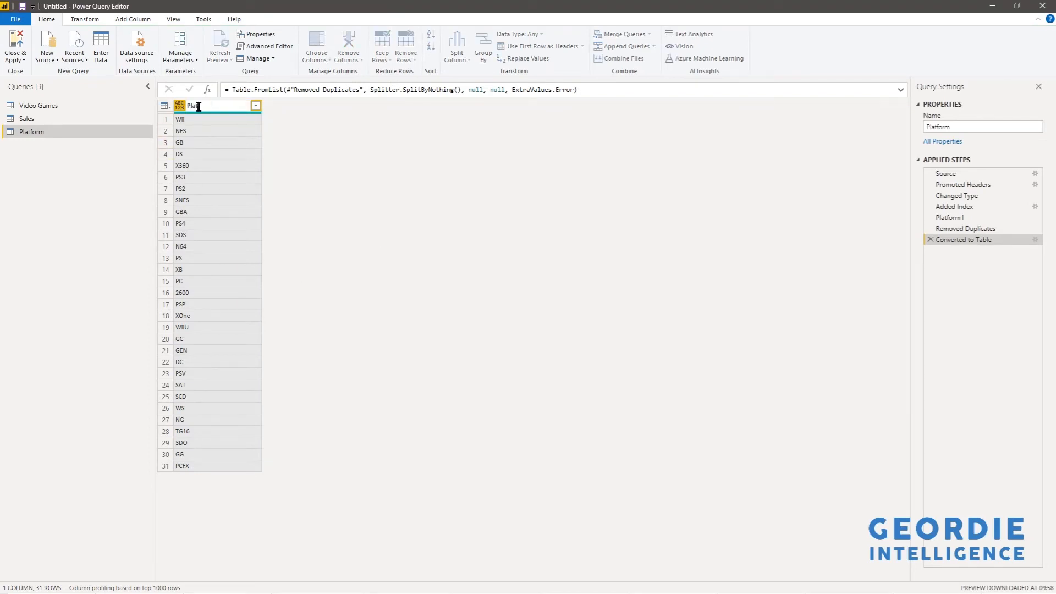
type("form")
key("Return")
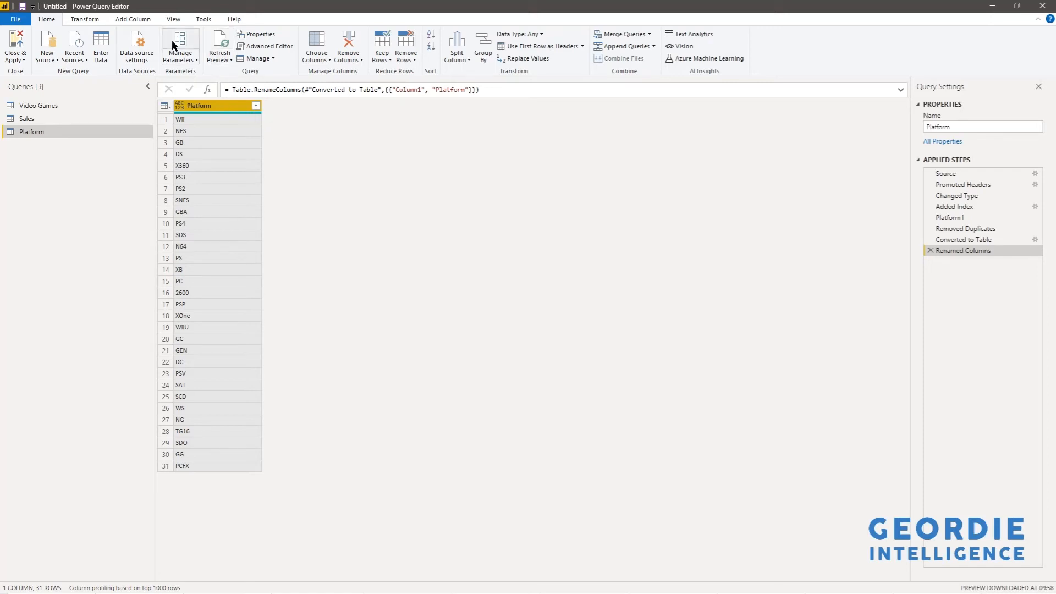
- Start a conditional column named Manufacturer whose first clause returns Sony when Platform begins with PS
left_click(139, 20)
left_click(142, 34)
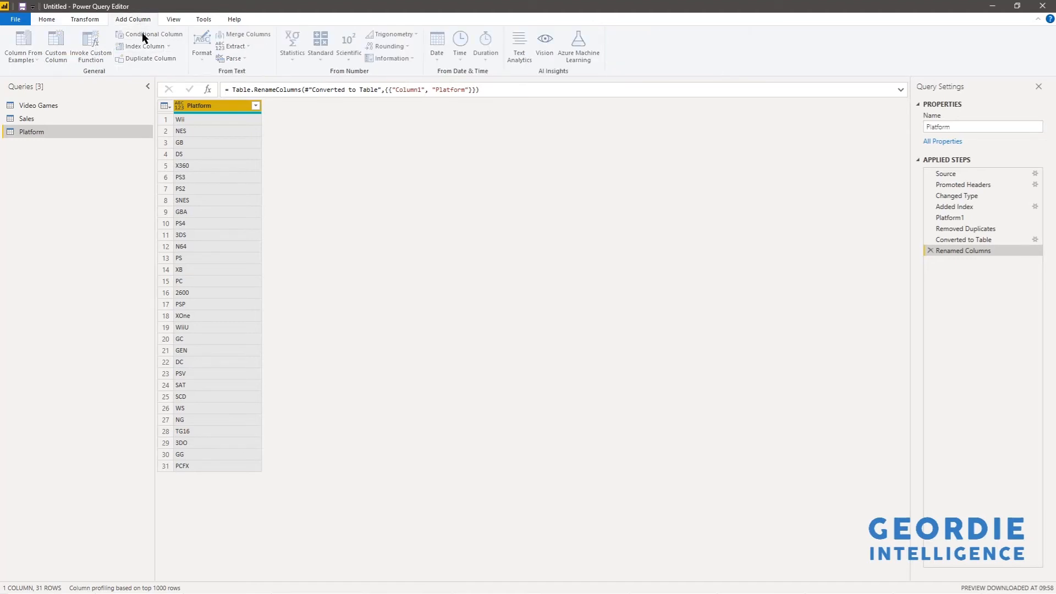
double_click(336, 257)
type("P")
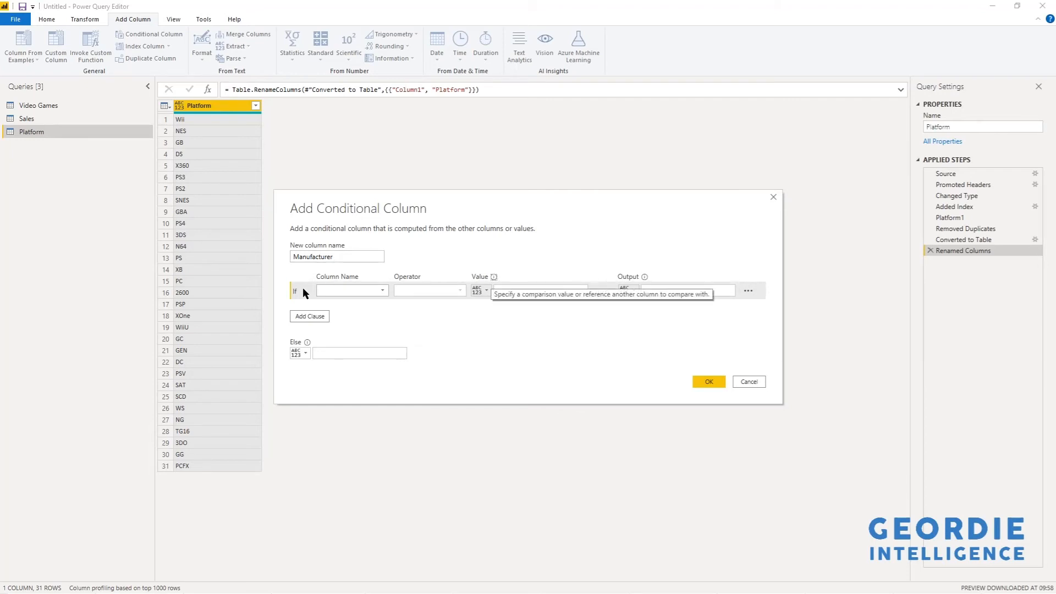
left_click(348, 288)
left_click(368, 300)
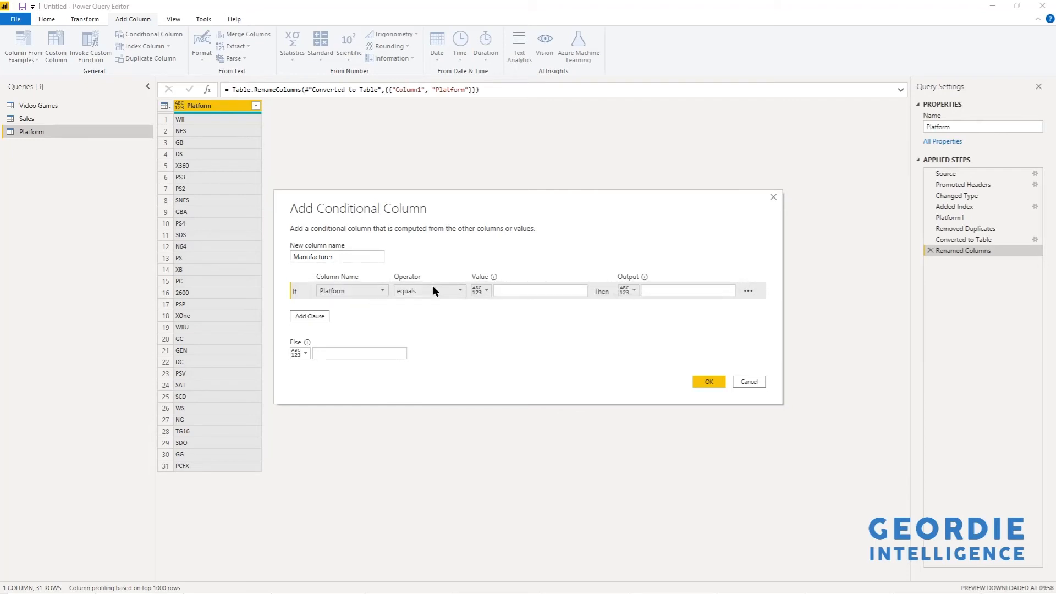
left_click(443, 290)
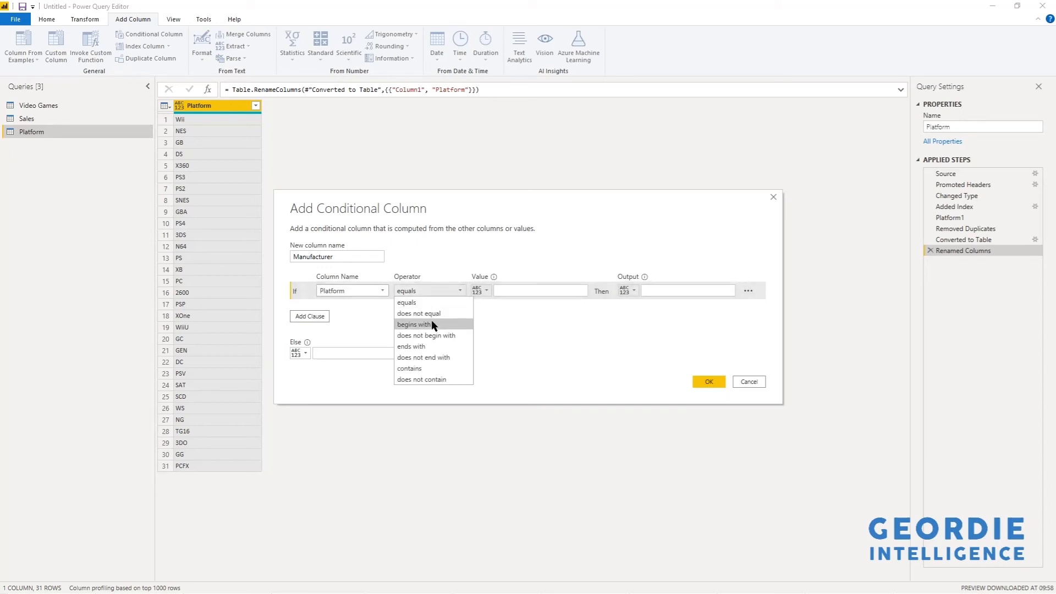
left_click(431, 323)
left_click(515, 293)
type("PS")
left_click(640, 295)
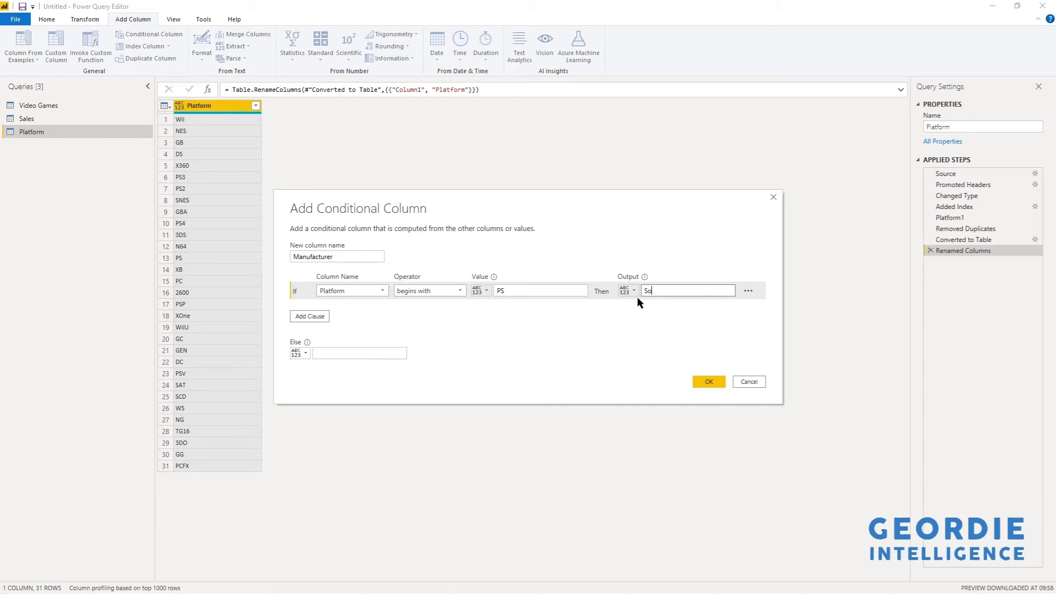
- Add an else-if clause returning Nintendo when Platform equals GB, and create the Manufacturer column
left_click(297, 317)
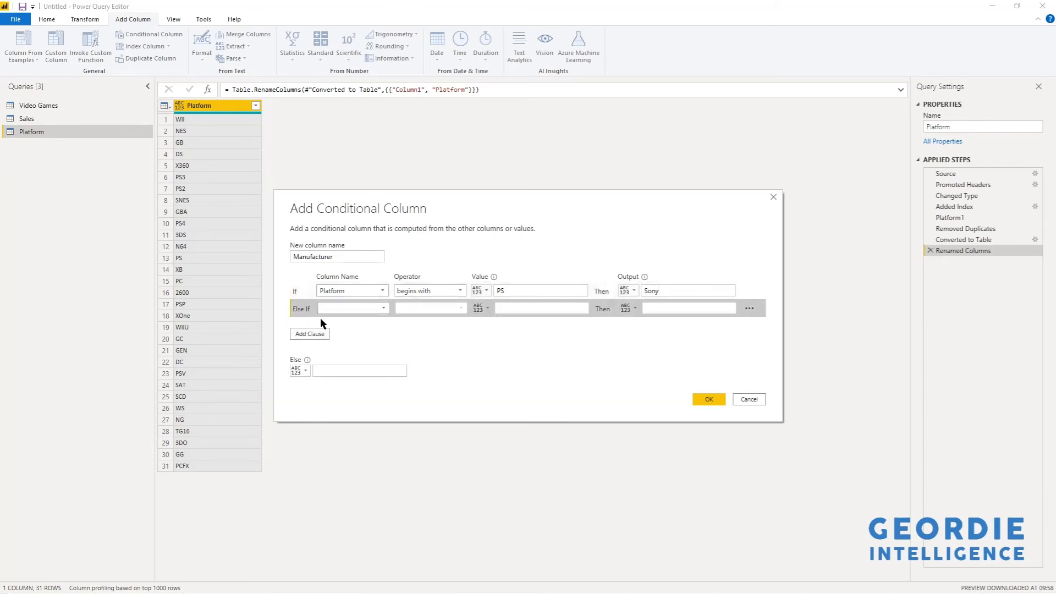
left_click(341, 307)
left_click(358, 320)
left_click(429, 307)
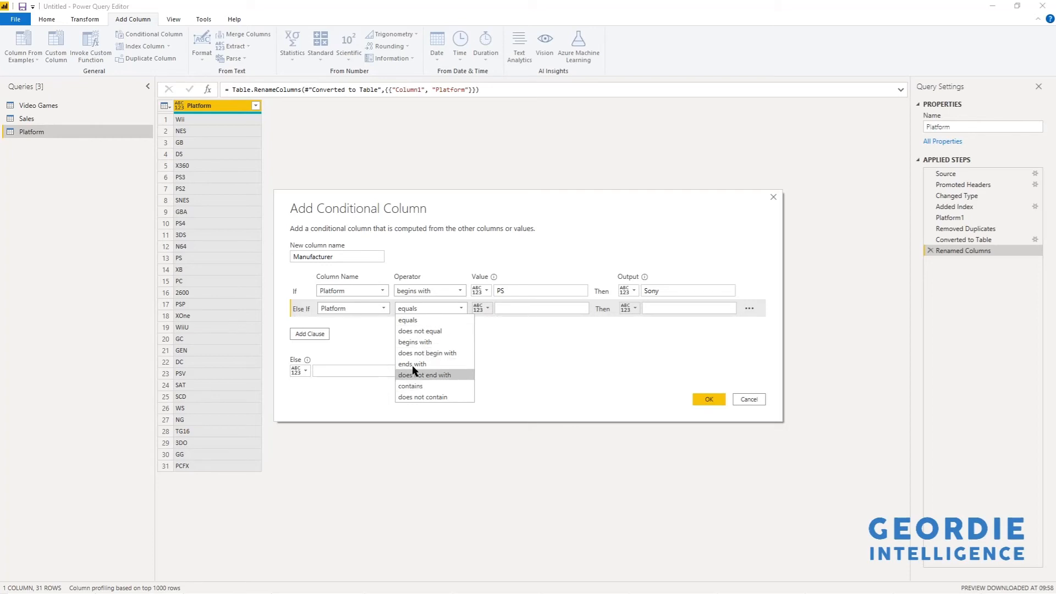
left_click(428, 320)
left_click(513, 309)
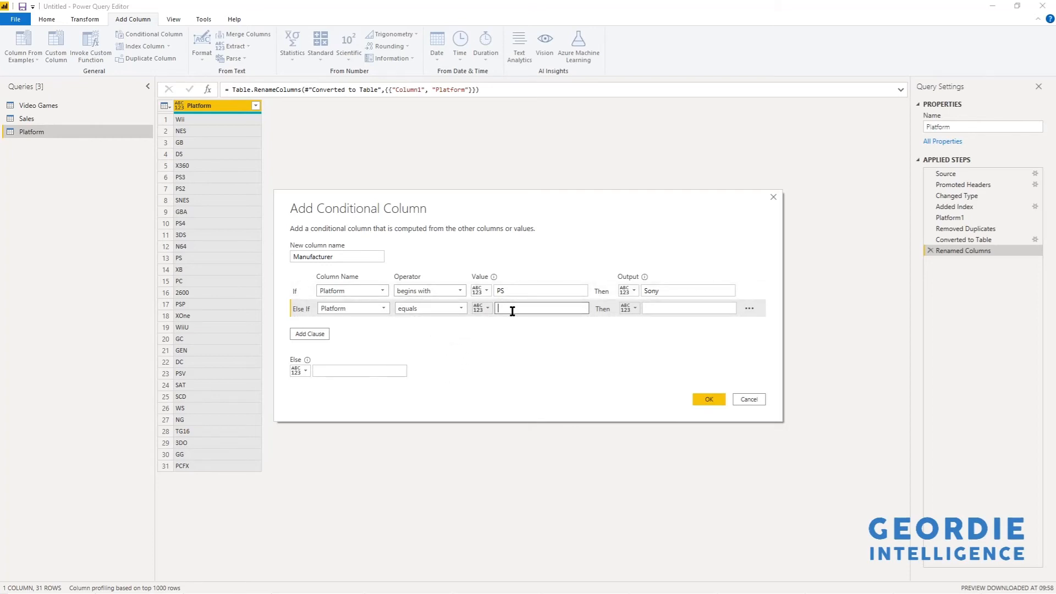
type("GB")
key("Tab")
type("Nintendo")
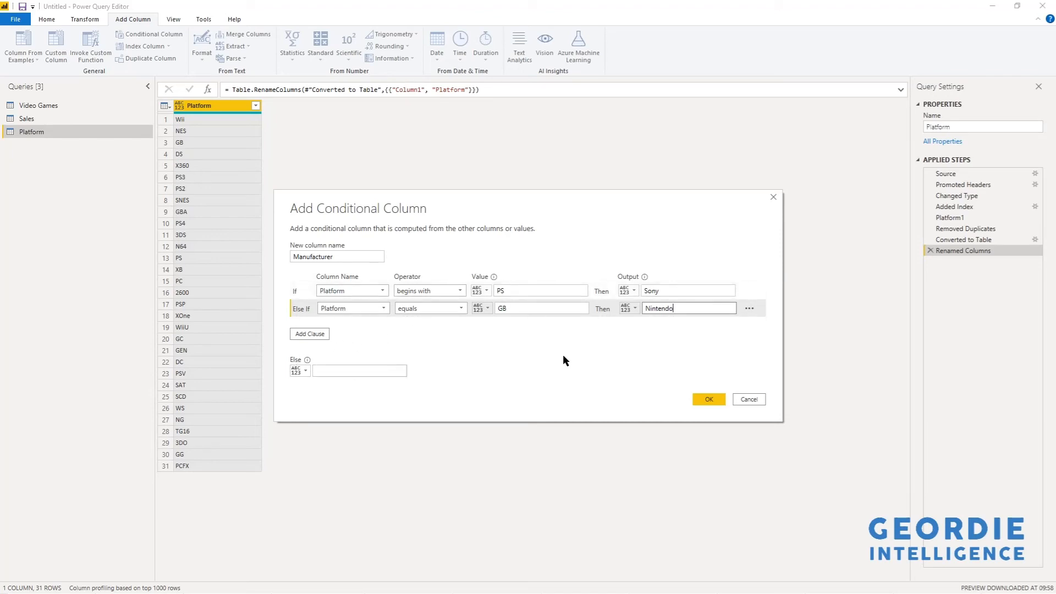
left_click(704, 396)
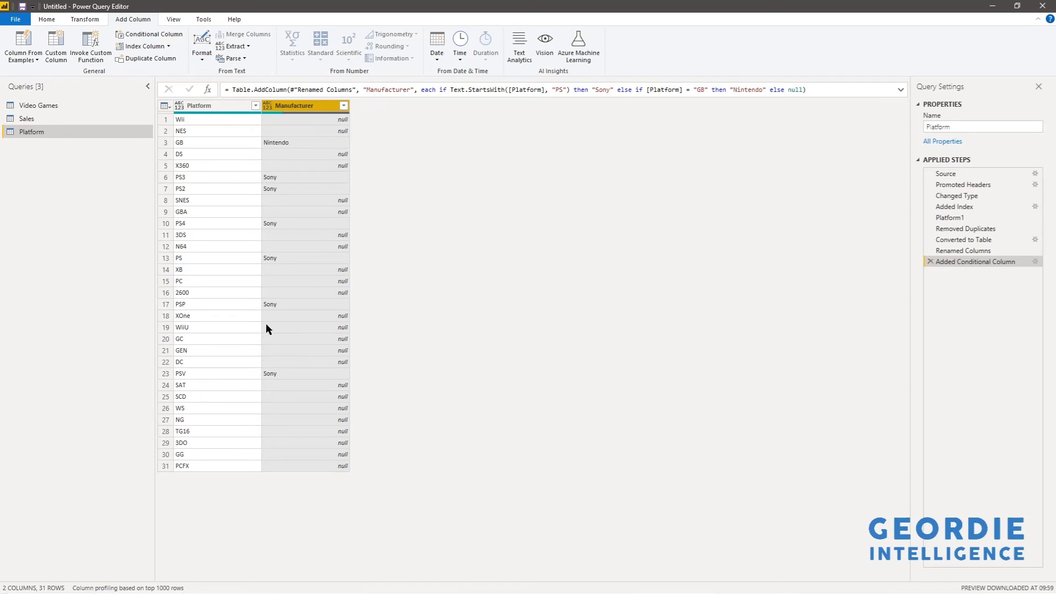
- Add an index column starting from 1 to the Platform query and rename it PlatID
left_click(212, 107)
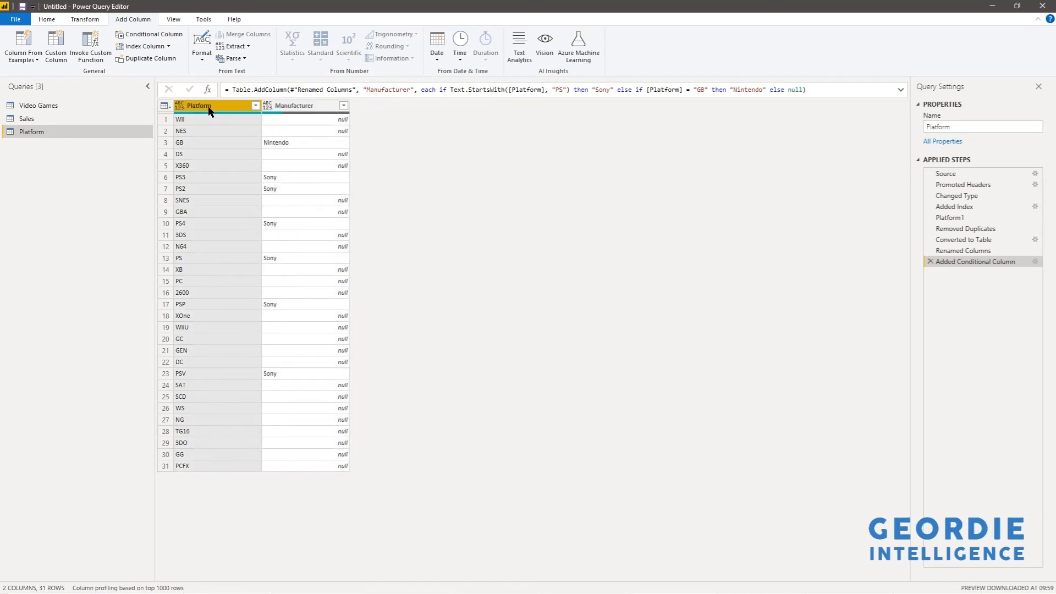
left_click(168, 47)
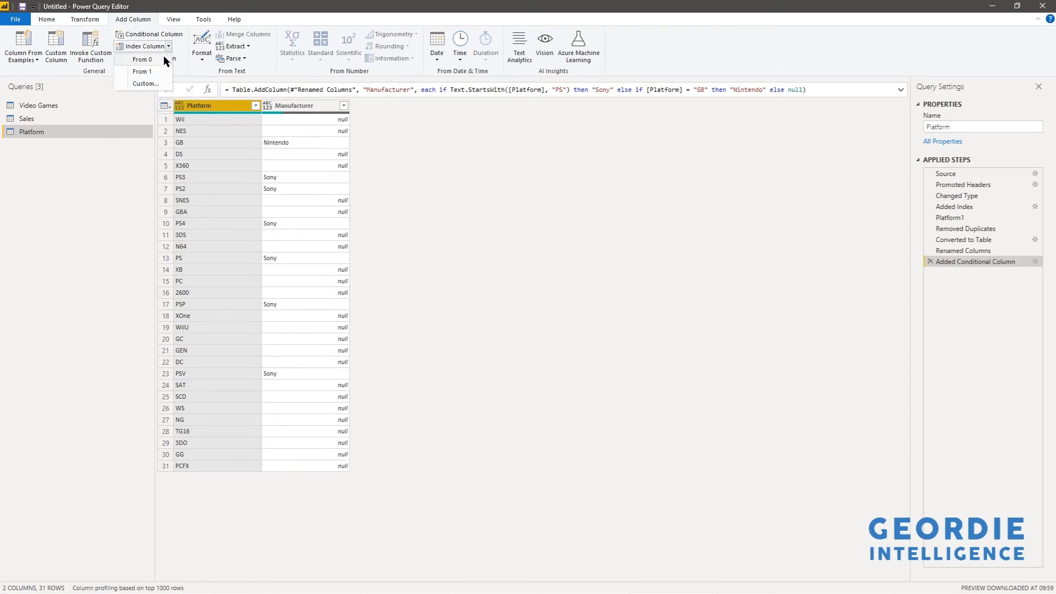
left_click(161, 72)
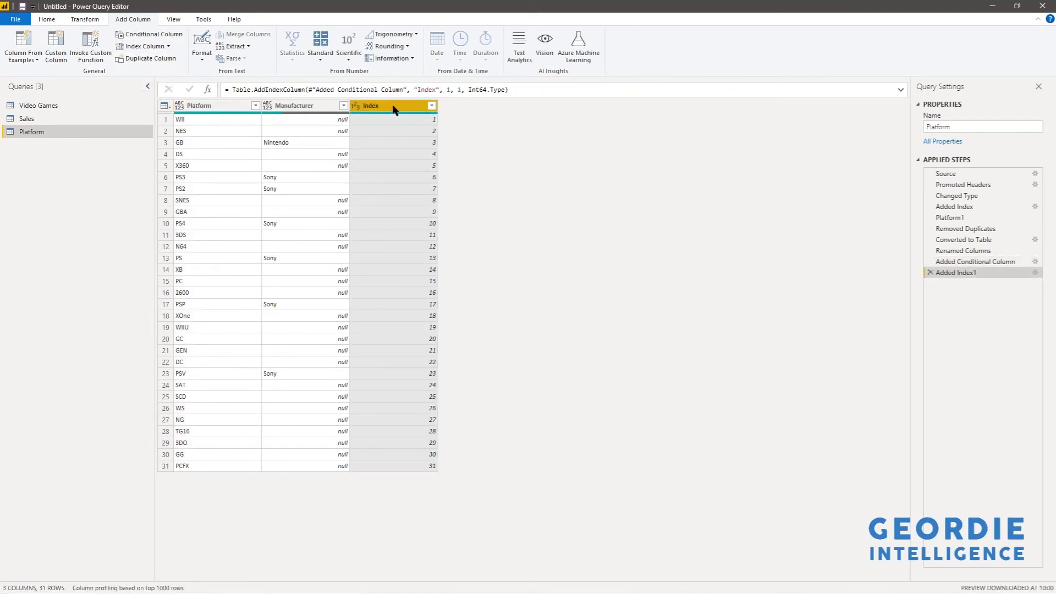
double_click(389, 106)
type("P")
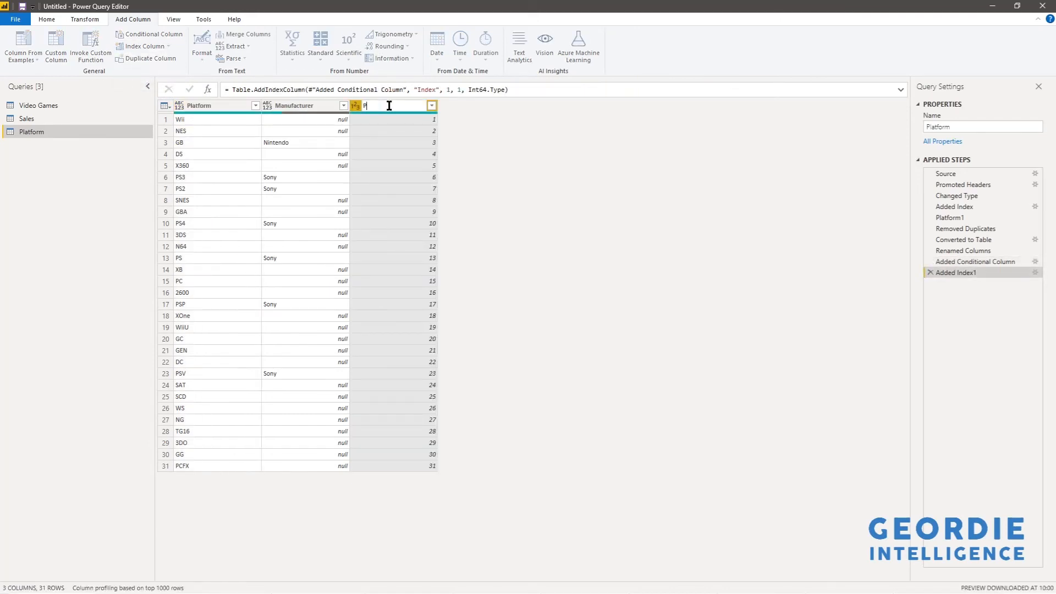
type("latID")
key("Return")
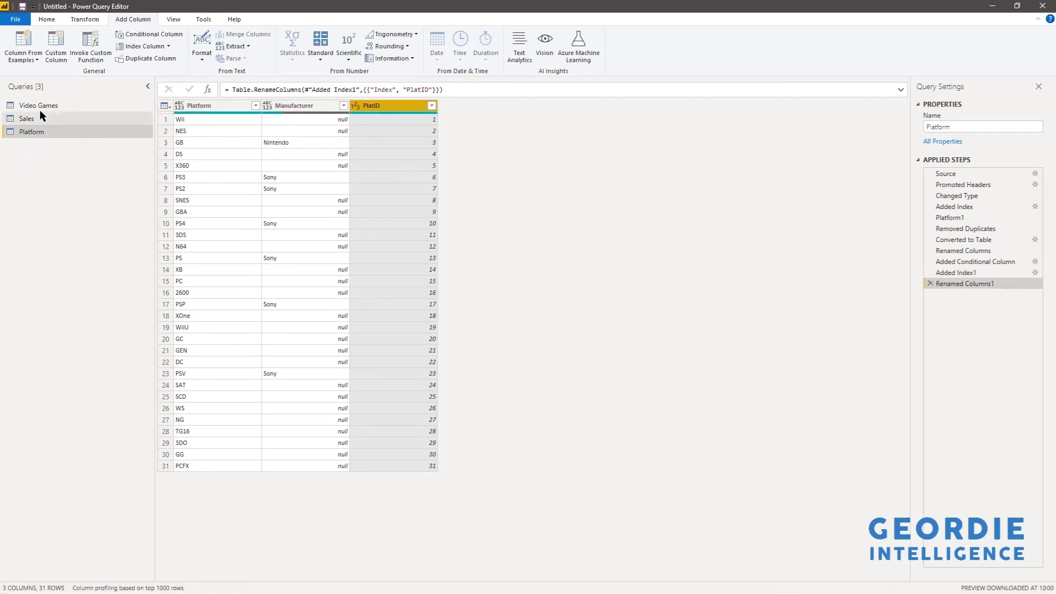
- Delete the Platform query
left_click(39, 106)
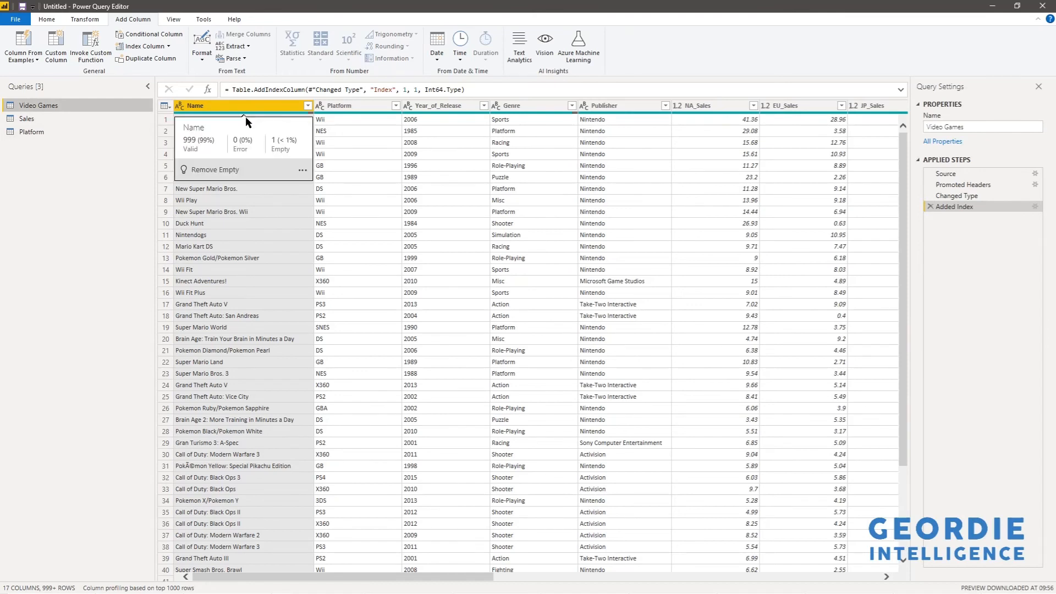
left_click(363, 109)
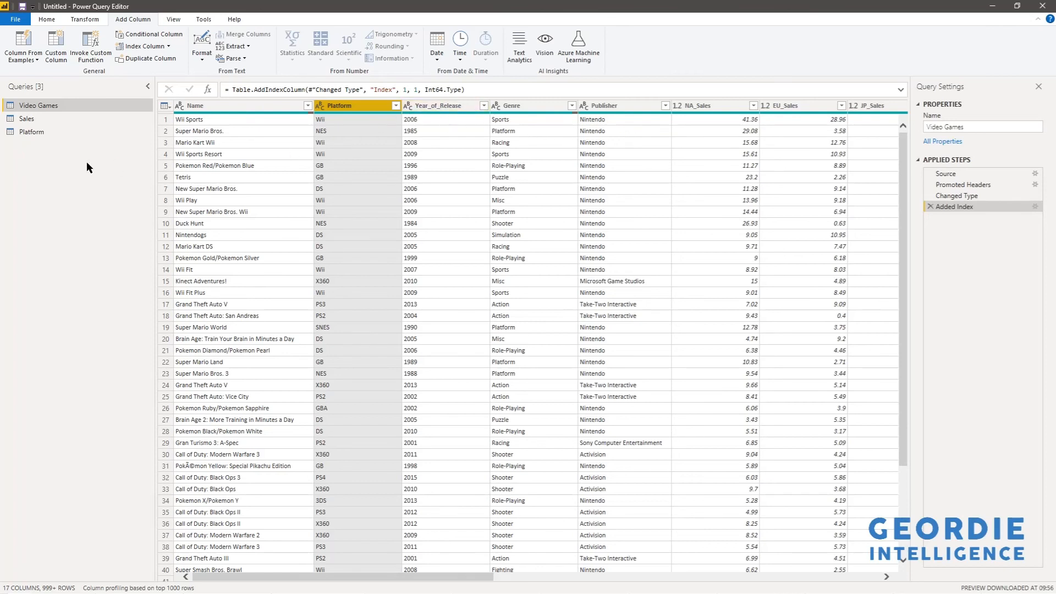
left_click(35, 133)
right_click(37, 135)
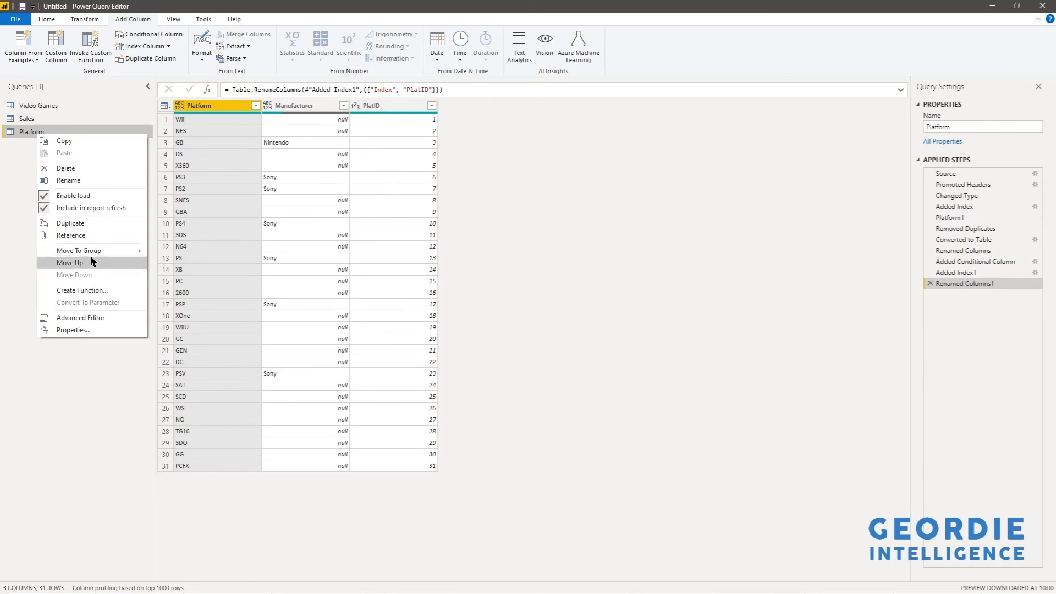
left_click(91, 169)
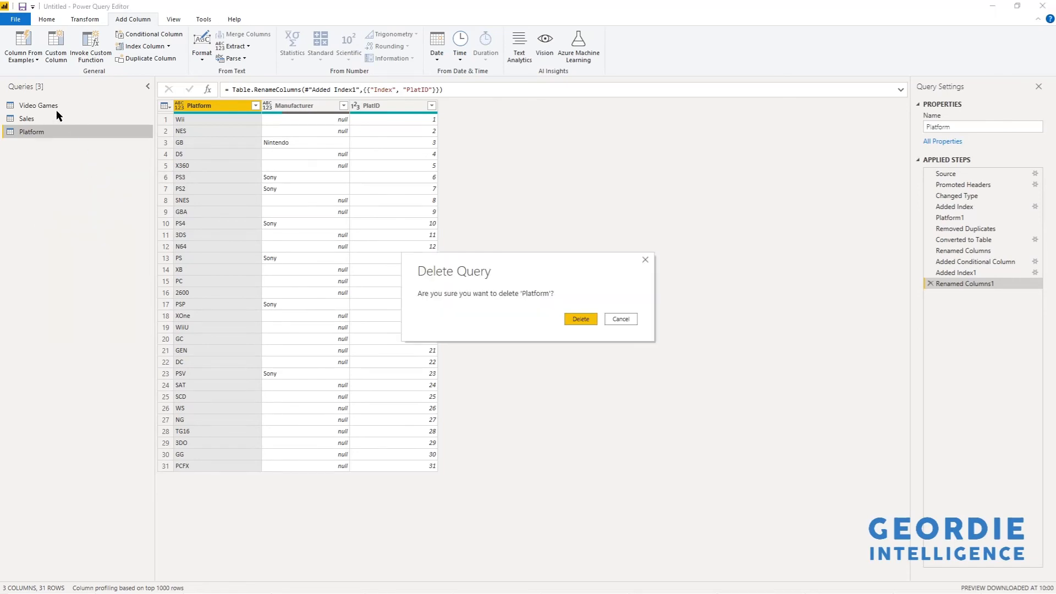
left_click(581, 319)
- Remove the NA_Sales, EU_Sales, JP_Sales, Other_Sales and Global_Sales columns from the Video Games query
left_click(45, 107)
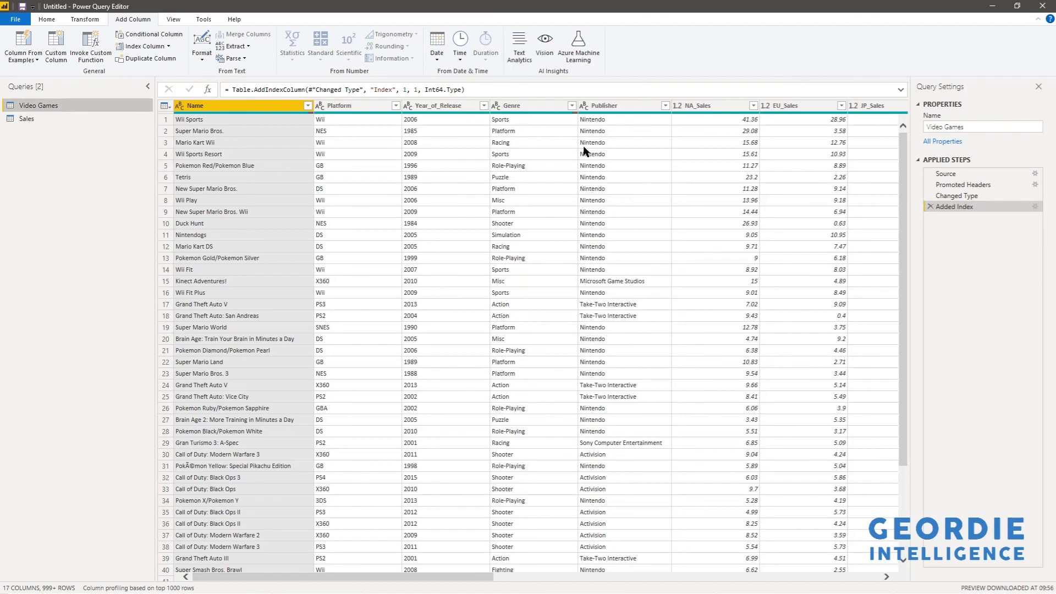
left_click(715, 105)
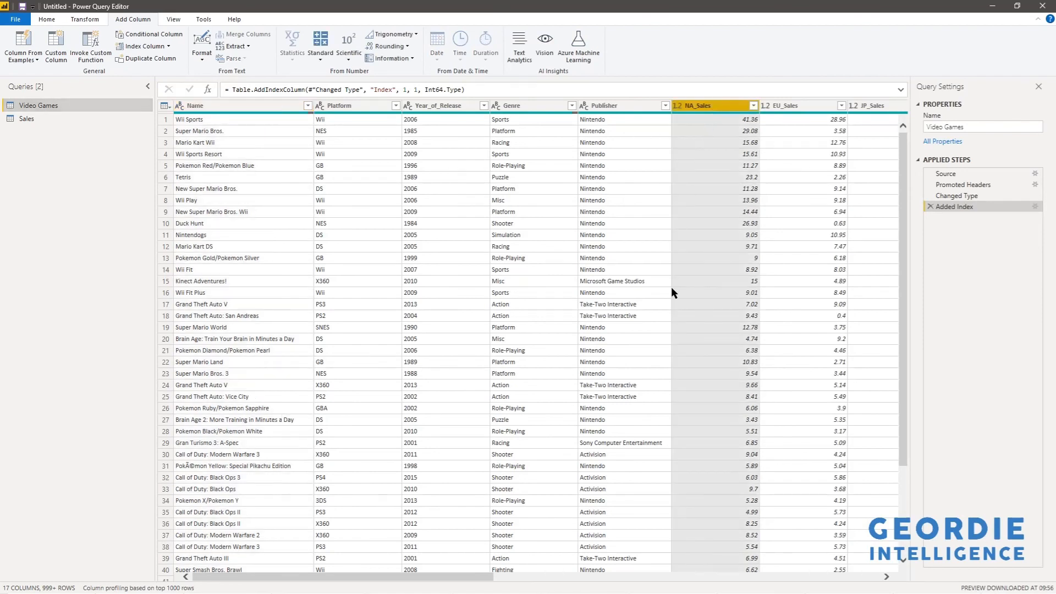
left_click_drag(424, 577, 669, 555)
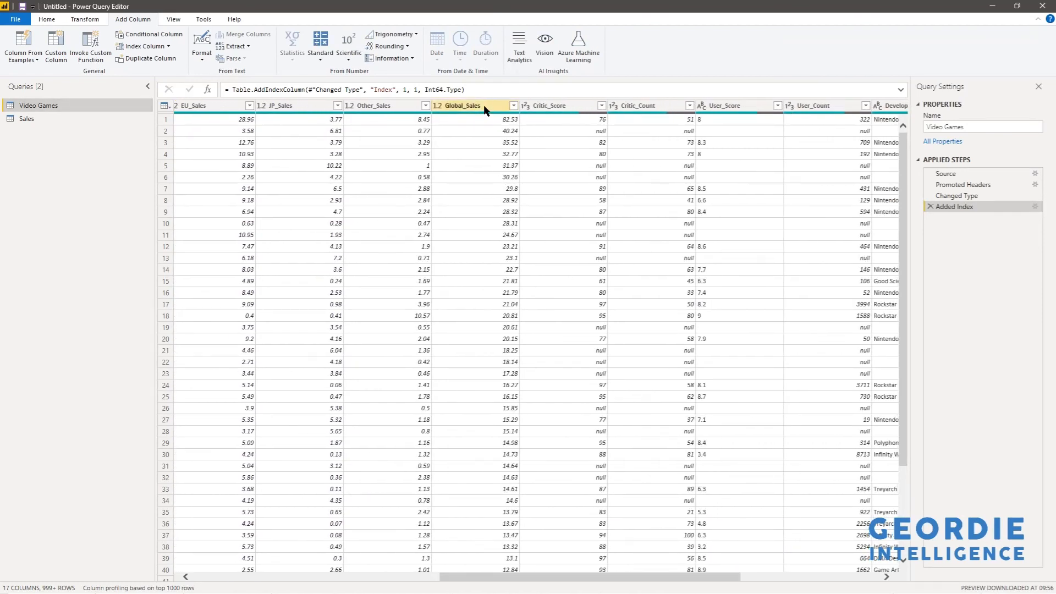
left_click(485, 106, "shift")
right_click(486, 108)
left_click(534, 127)
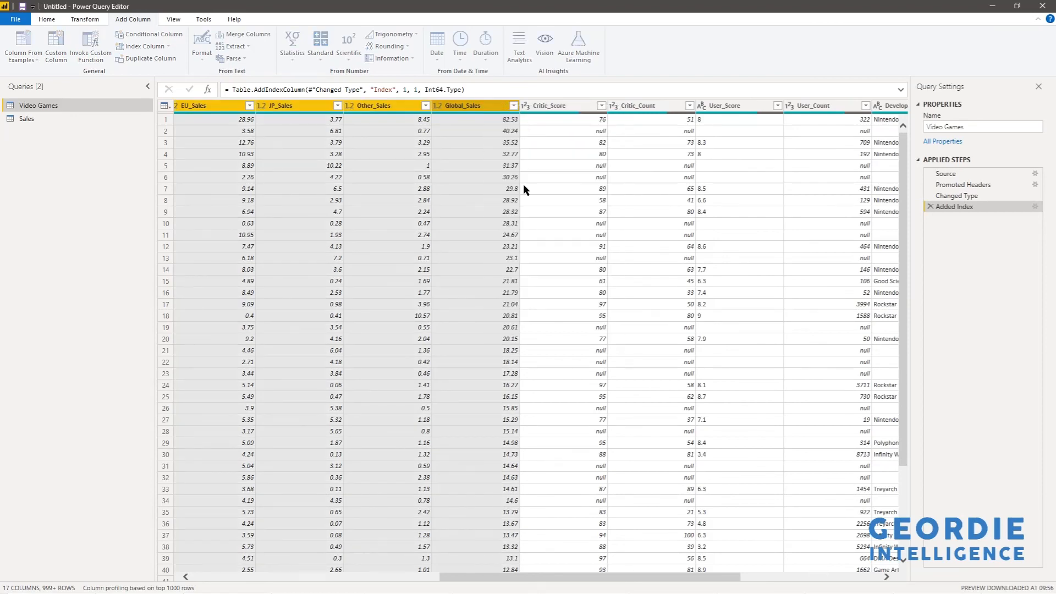
left_click_drag(534, 576, 156, 590)
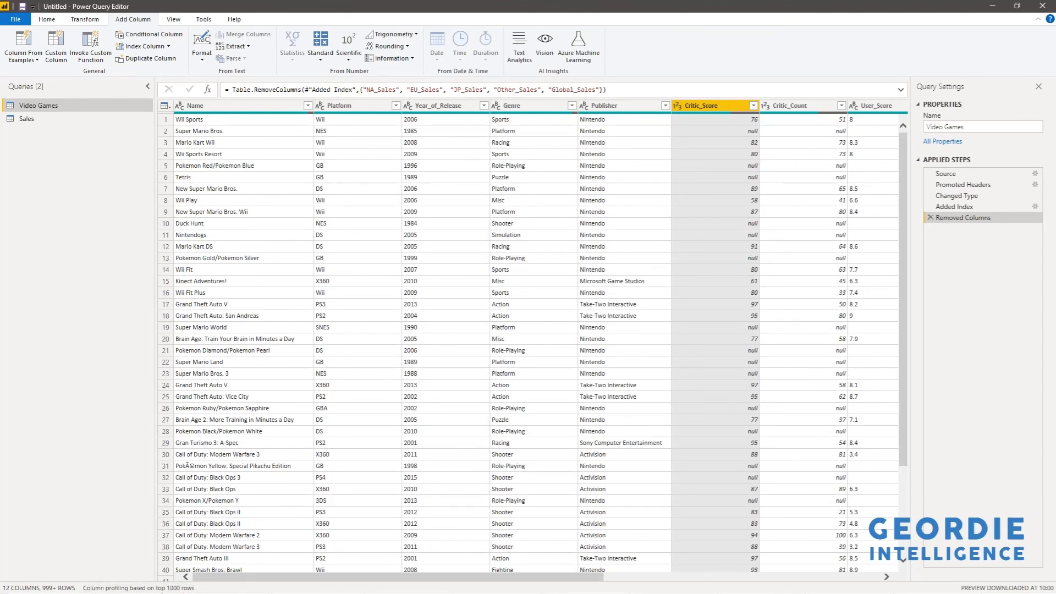
- Close the Power Query Editor and apply the query changes to load the Video Games and Sales tables
left_click(48, 19)
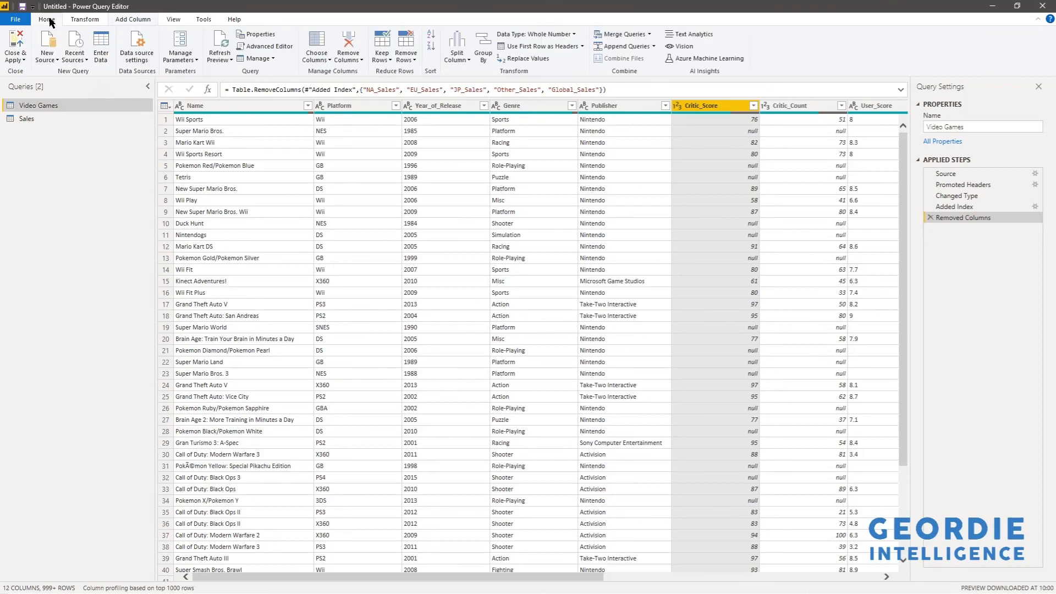
left_click(17, 59)
left_click(34, 84)
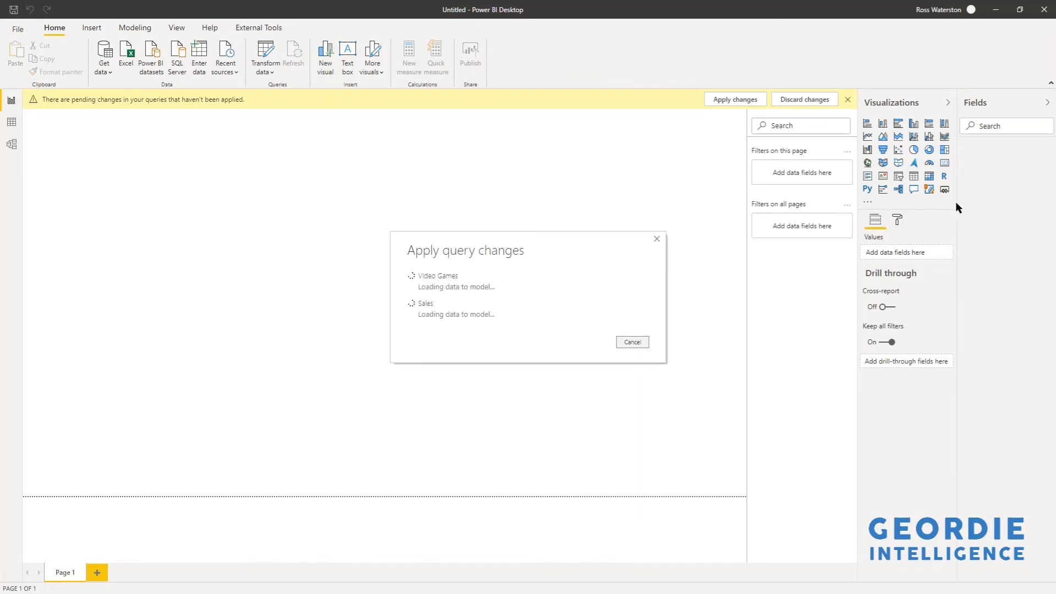
- Show the data model diagram and move the Video Games table farther away from the Sales table
left_click(12, 143)
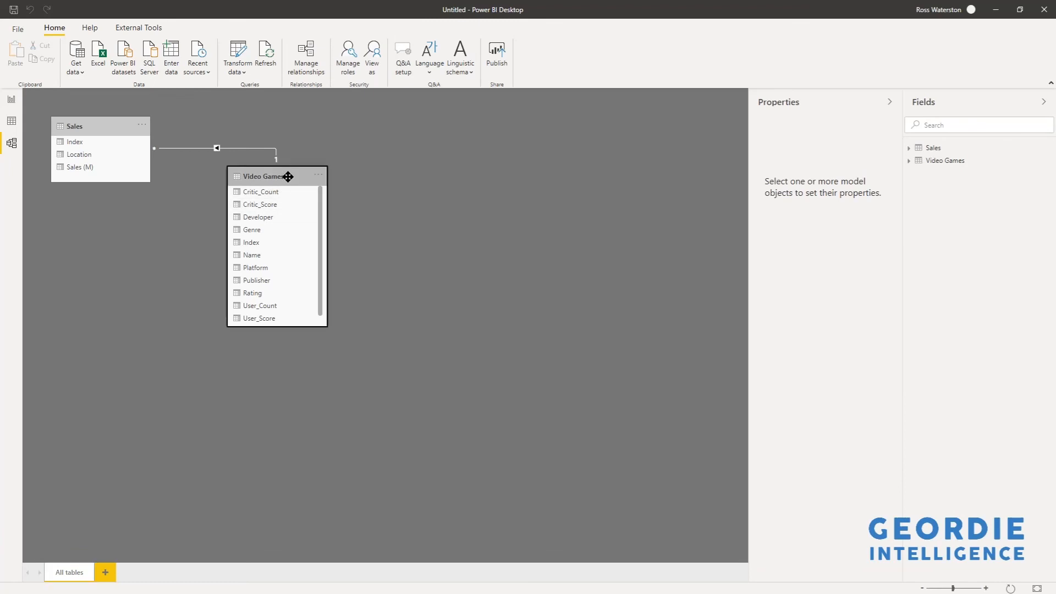
left_click_drag(288, 174, 430, 218)
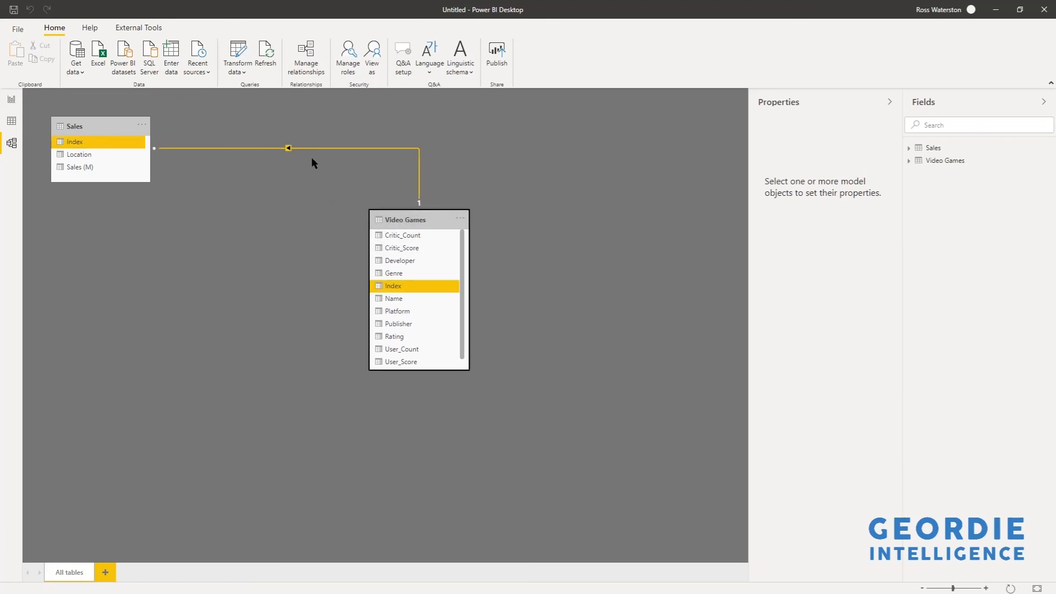